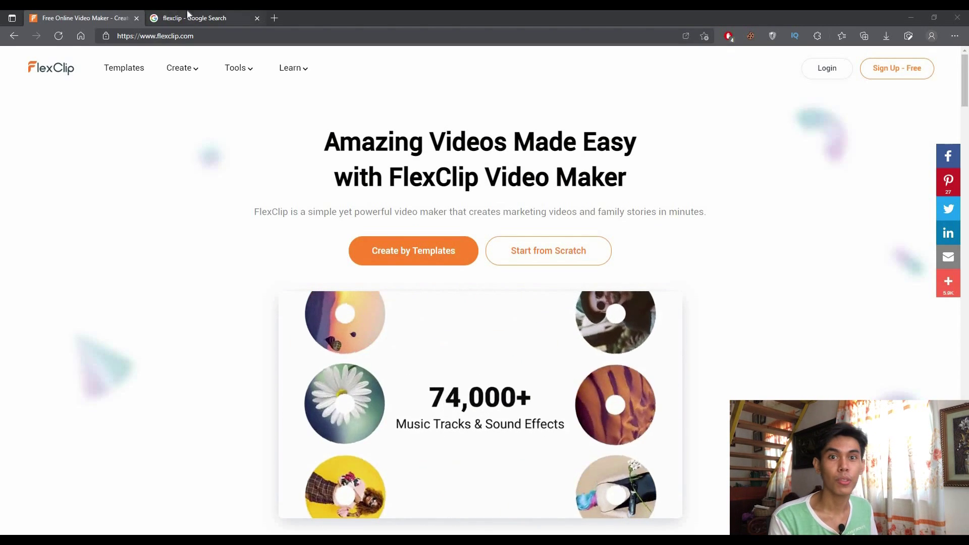
Check the Google results for flexclip, then open FlexClip's free sign-up form
{"action": "left_click", "coordinate": [186, 20]}
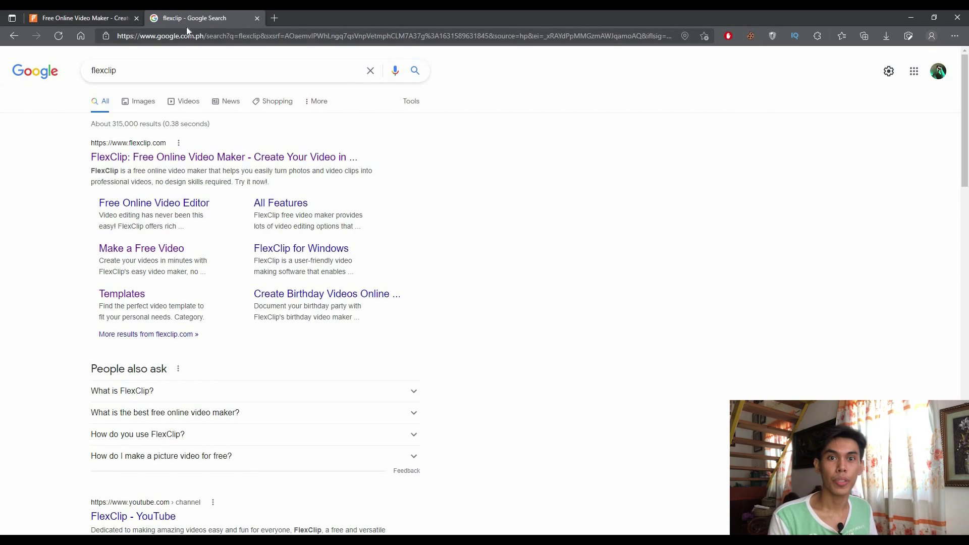
{"action": "left_click", "coordinate": [98, 14]}
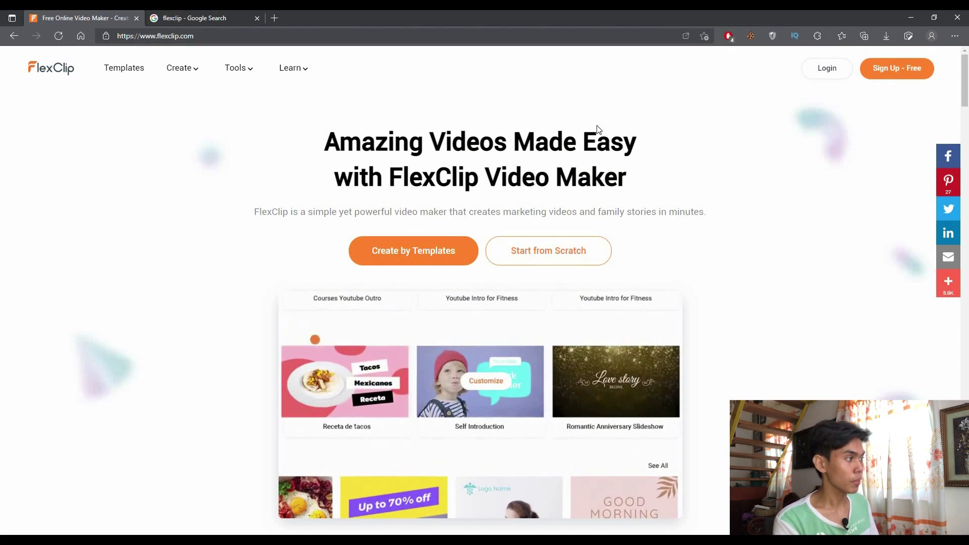
{"action": "left_click", "coordinate": [888, 76]}
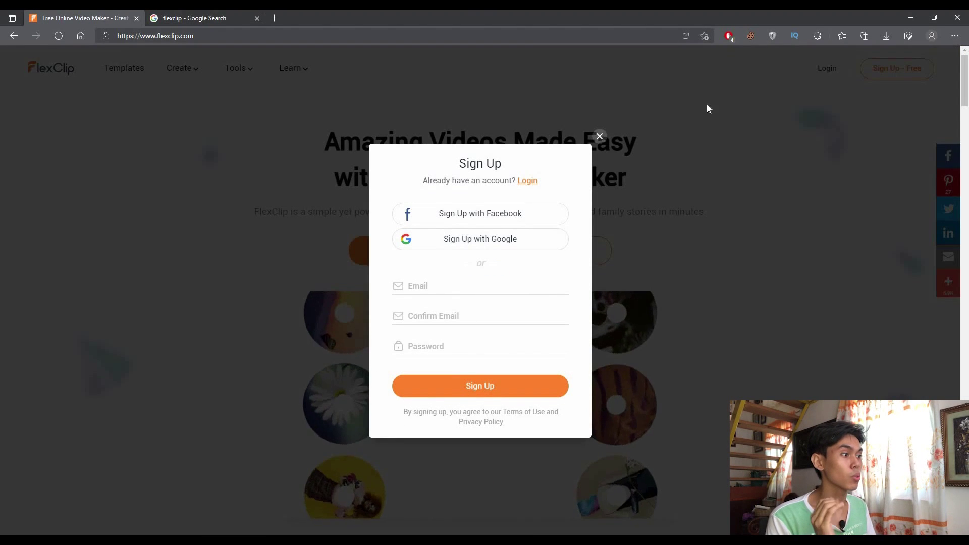
Close the sign-up form and log in to FlexClip with a Google account
{"action": "left_click", "coordinate": [809, 80]}
{"action": "left_click", "coordinate": [827, 68]}
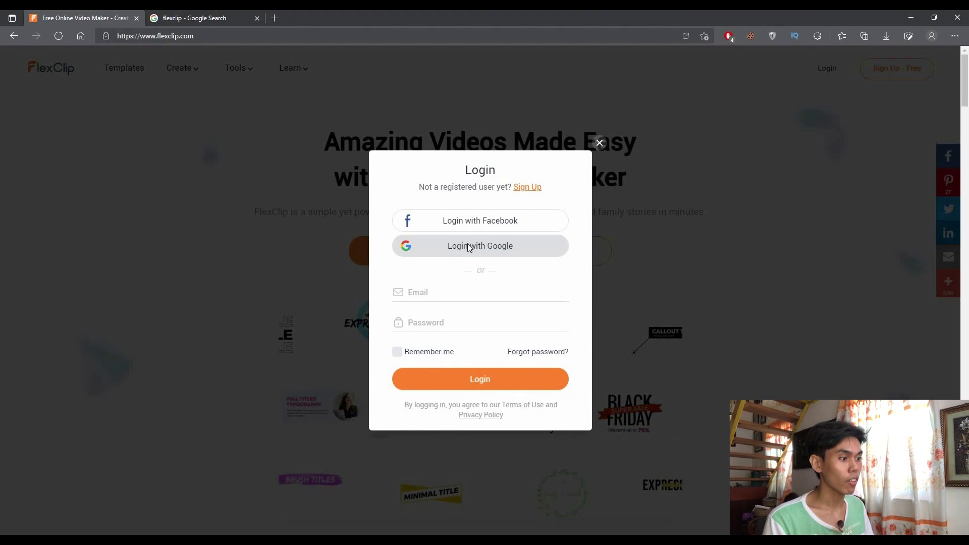
{"action": "left_click", "coordinate": [470, 247]}
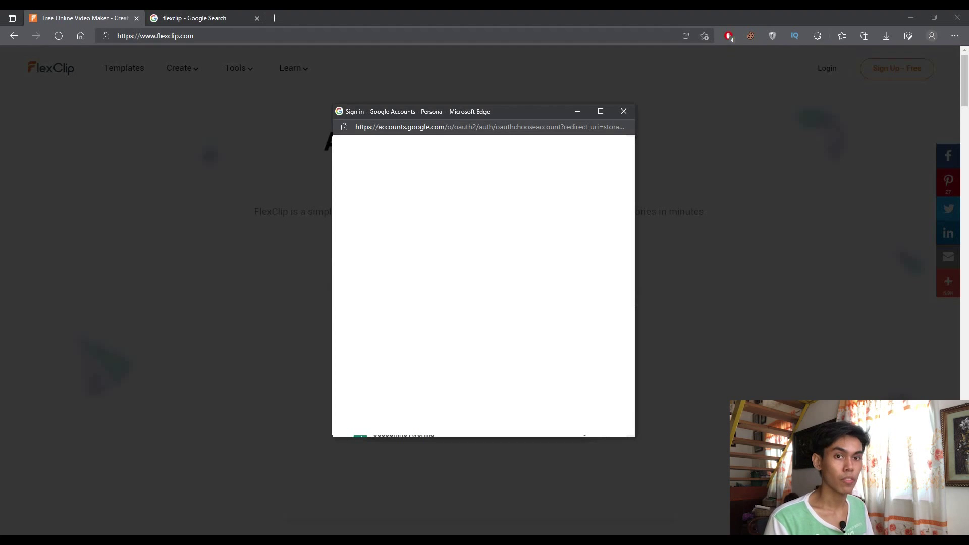
{"action": "left_click", "coordinate": [458, 308]}
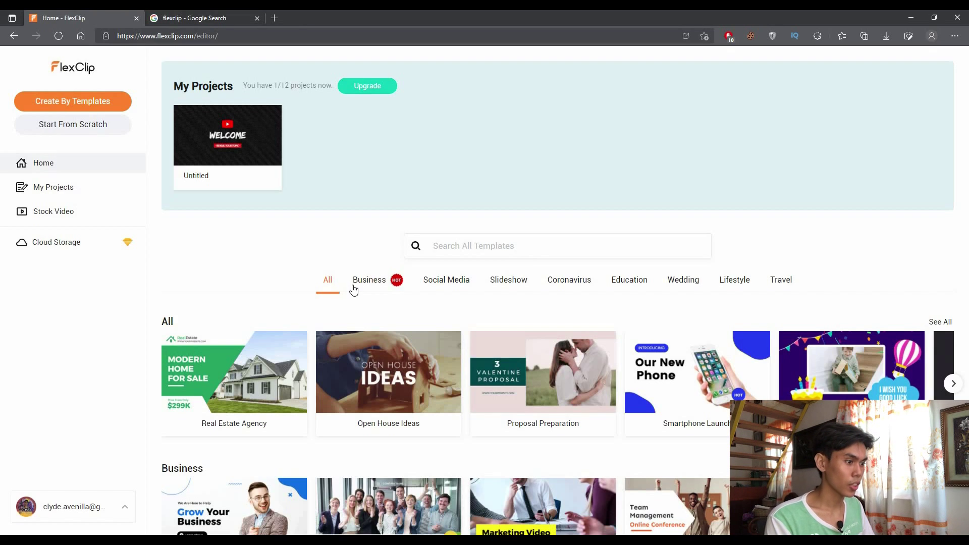
Rerun the earlier 'intro for technology' template search from the search history
{"action": "left_click", "coordinate": [385, 287]}
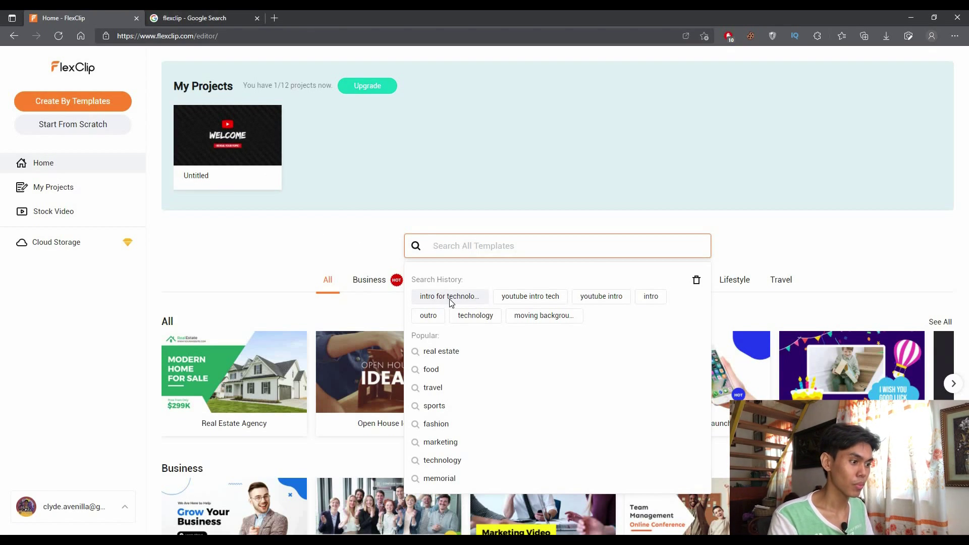
{"action": "left_click", "coordinate": [451, 298]}
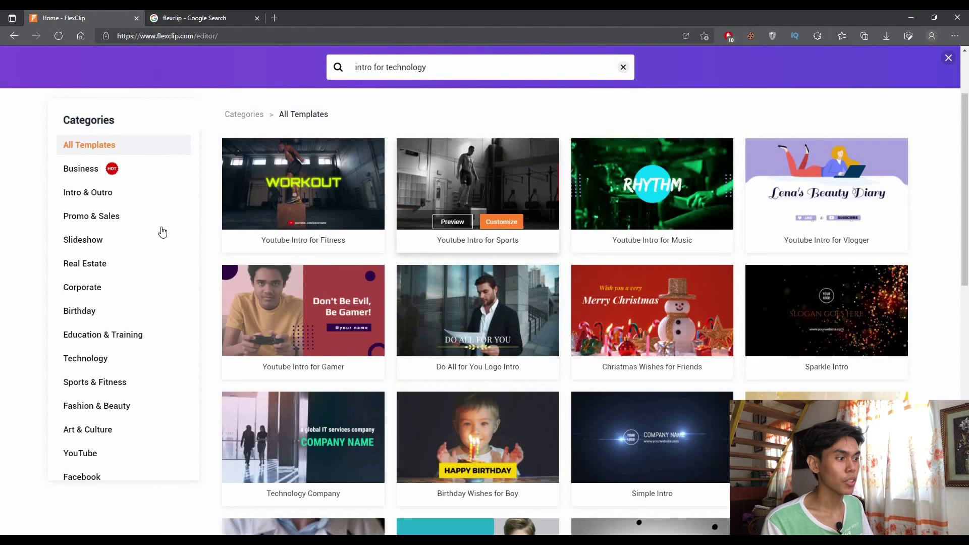
{"action": "scroll", "coordinate": [207, 207], "scroll_direction": "down", "scroll_amount": 3}
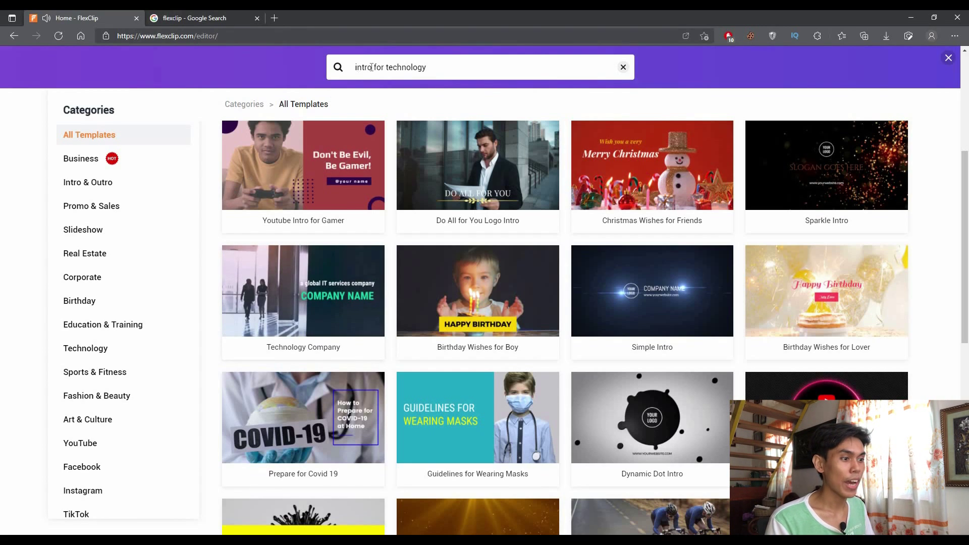
{"action": "key", "text": "shift+Left"}
{"action": "key", "text": "shift+Left"}
{"action": "key", "text": "shift+Left"}
{"action": "key", "text": "shift+Left"}
{"action": "key", "text": "shift+Left"}
{"action": "key", "text": "shift+Left"}
{"action": "key", "text": "shift+Left"}
{"action": "key", "text": "shift+Left"}
{"action": "key", "text": "shift+Left"}
{"action": "key", "text": "BackSpace"}
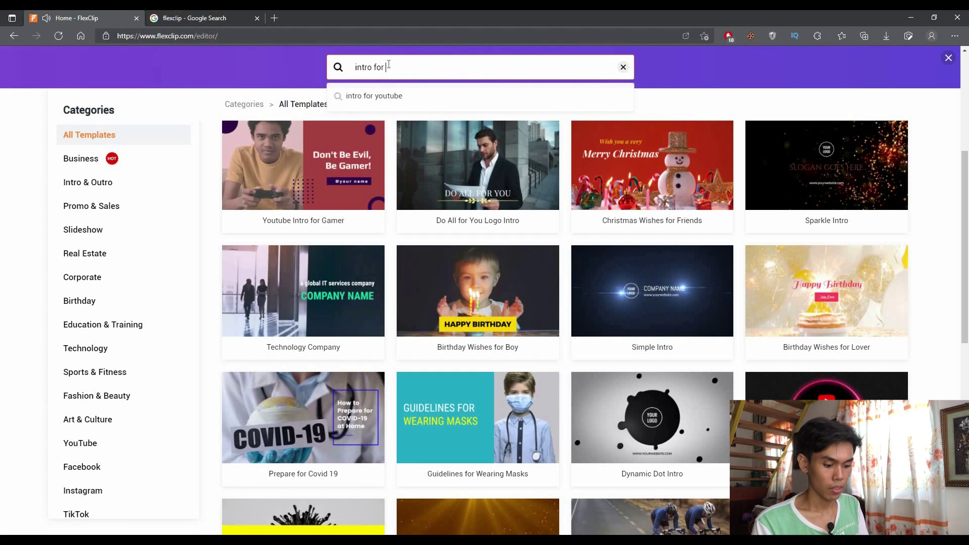
{"action": "type", "text": "beauty"}
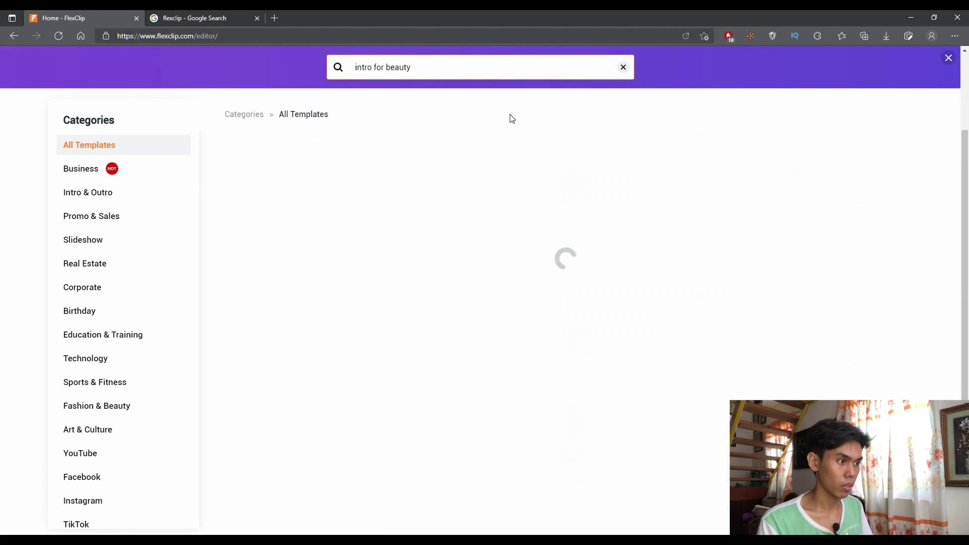
{"action": "scroll", "coordinate": [404, 240], "scroll_direction": "down", "scroll_amount": 12}
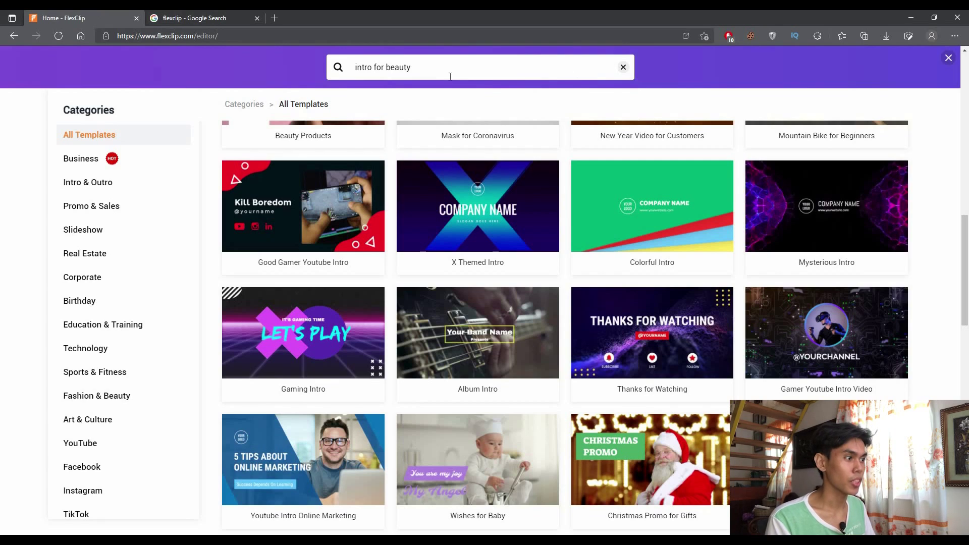
{"action": "left_click", "coordinate": [420, 74]}
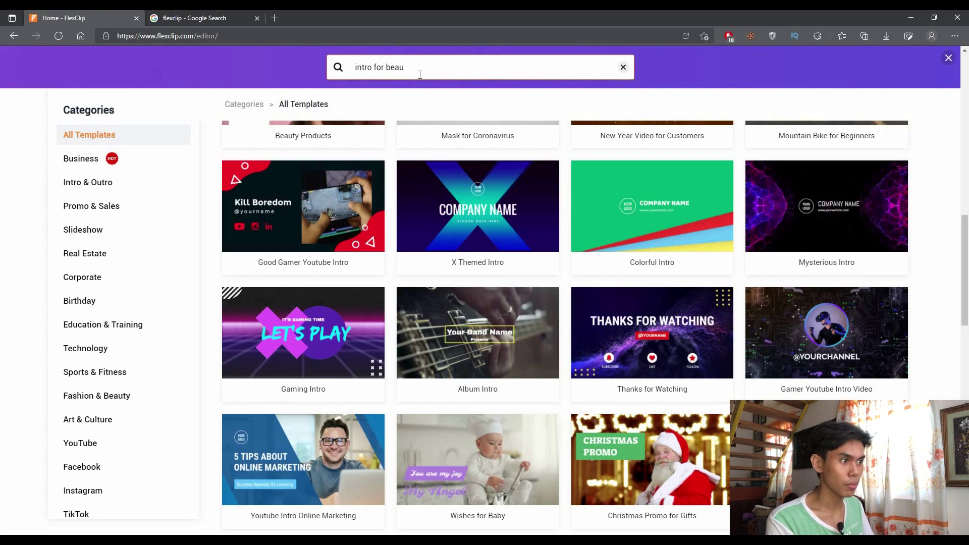
{"action": "key", "text": "BackSpace"}
{"action": "type", "text": "tech"}
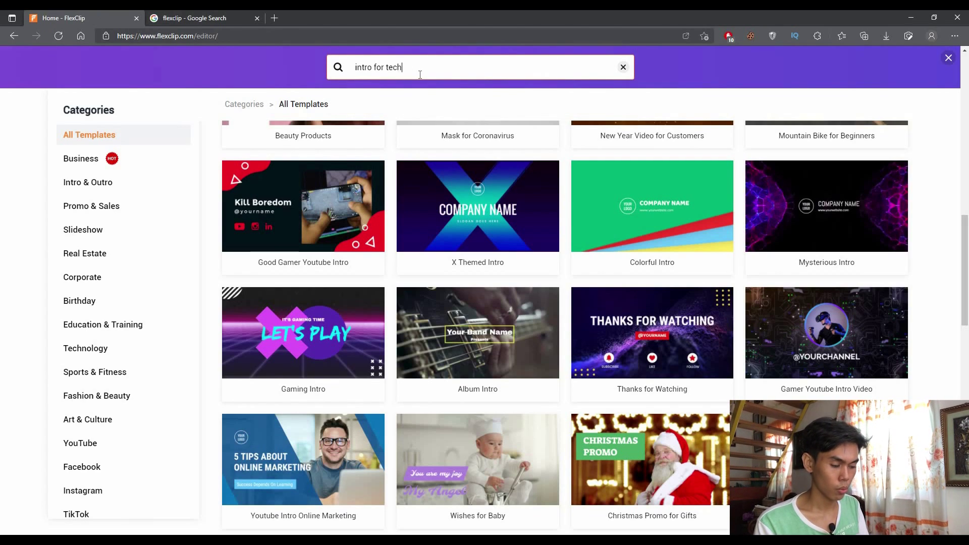
{"action": "type", "text": "nology"}
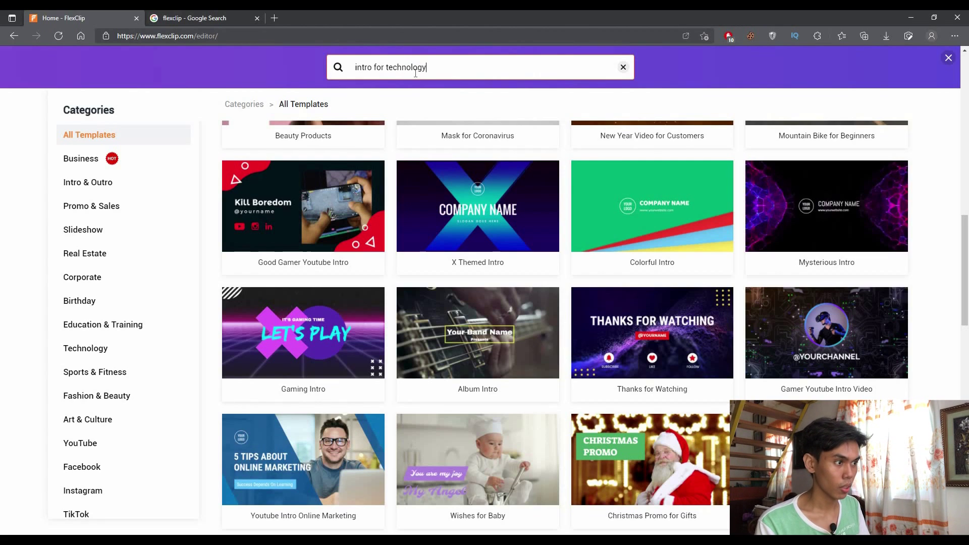
{"action": "key", "text": "Return"}
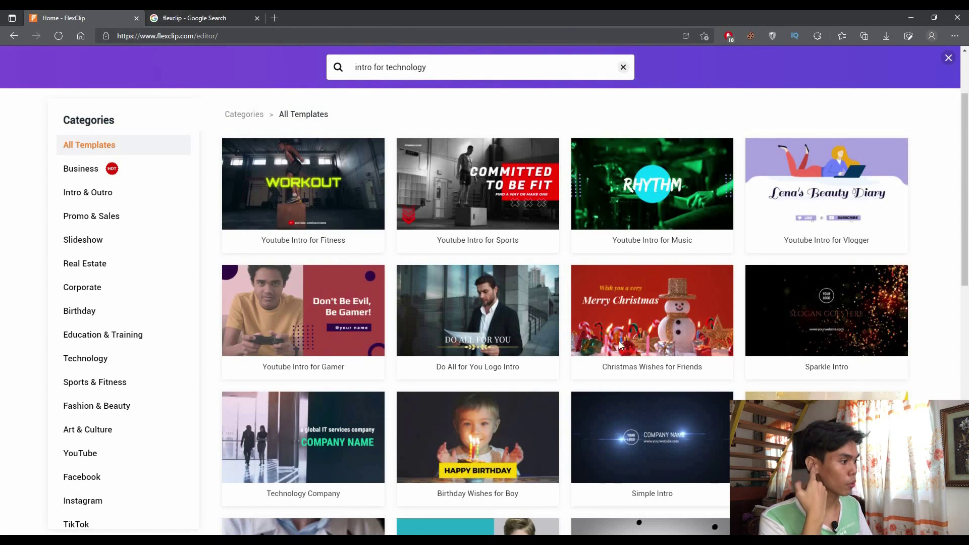
{"action": "scroll", "coordinate": [503, 317], "scroll_direction": "down", "scroll_amount": 15}
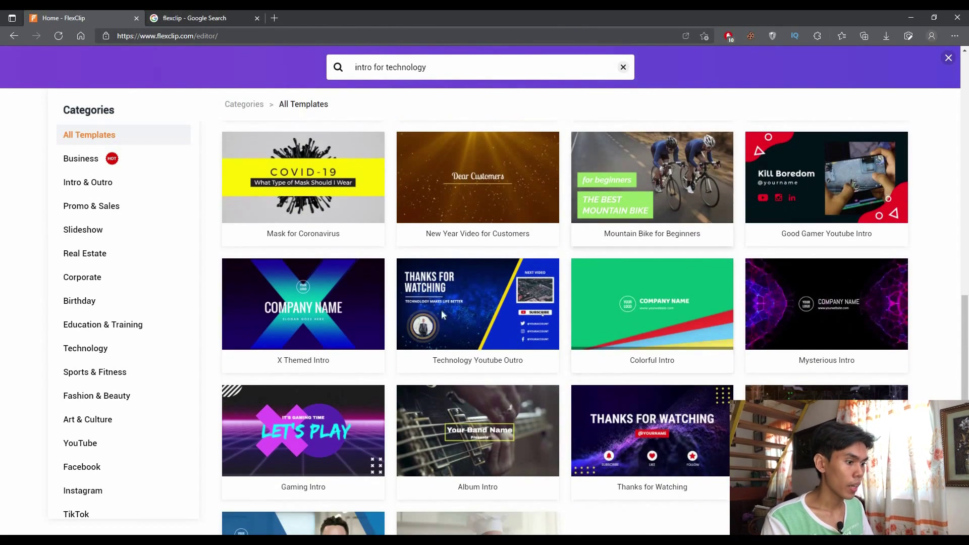
{"action": "scroll", "coordinate": [323, 262], "scroll_direction": "down", "scroll_amount": 8}
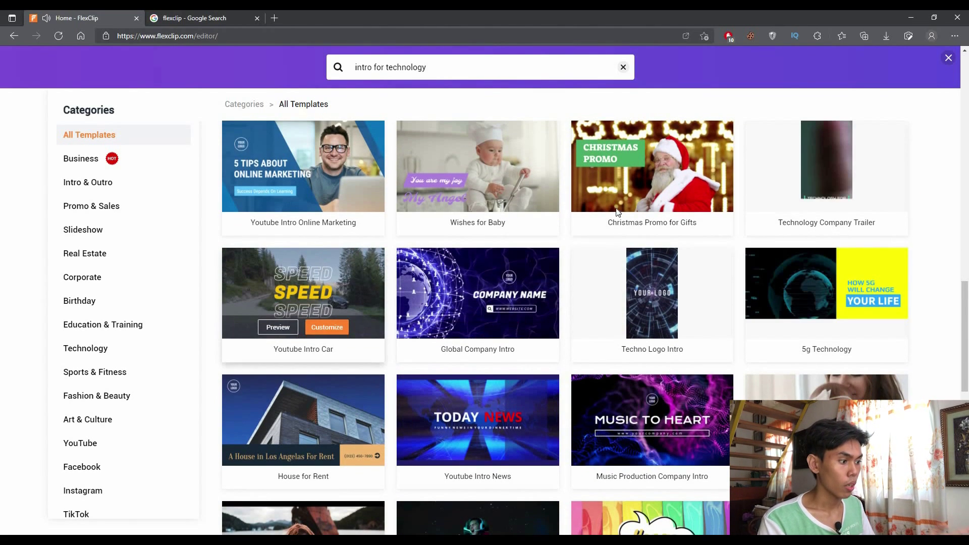
{"action": "scroll", "coordinate": [945, 271], "scroll_direction": "down", "scroll_amount": 6}
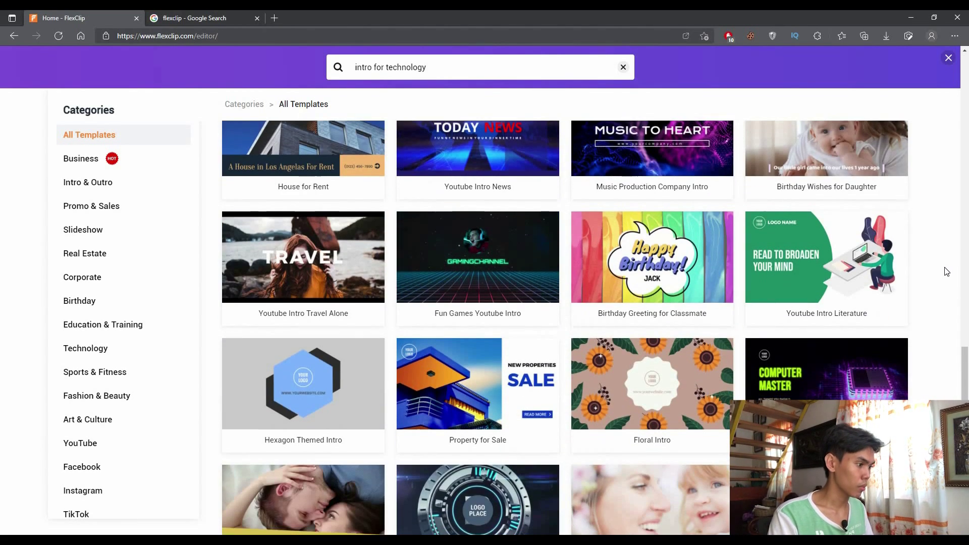
{"action": "scroll", "coordinate": [940, 273], "scroll_direction": "down", "scroll_amount": 6}
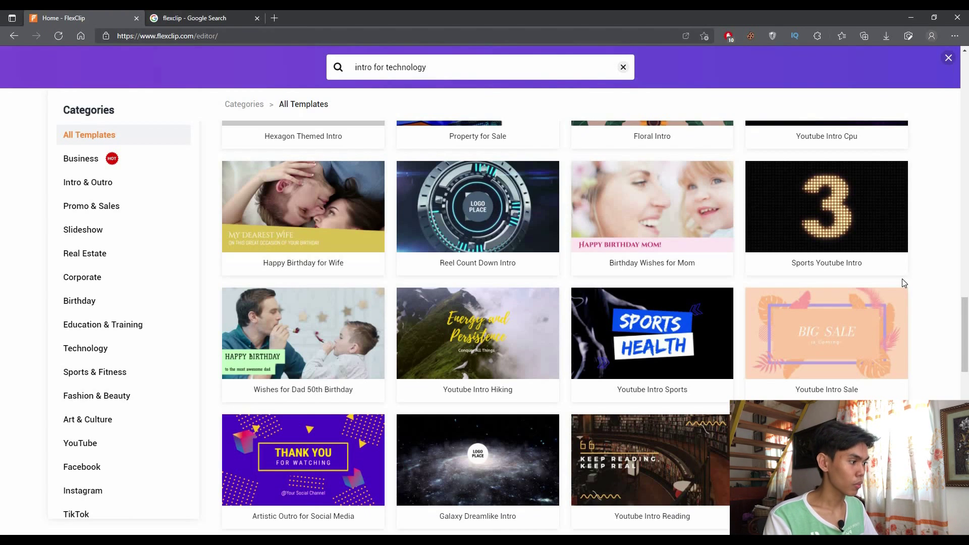
{"action": "scroll", "coordinate": [901, 281], "scroll_direction": "down", "scroll_amount": 10}
{"action": "scroll", "coordinate": [253, 325], "scroll_direction": "down", "scroll_amount": 4}
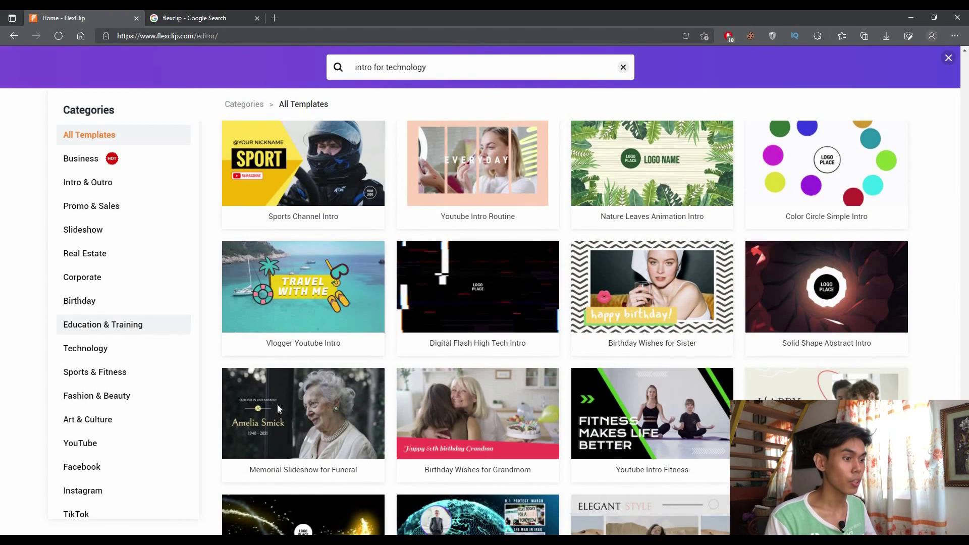
{"action": "scroll", "coordinate": [282, 419], "scroll_direction": "down", "scroll_amount": 3}
{"action": "scroll", "coordinate": [271, 388], "scroll_direction": "down", "scroll_amount": 15}
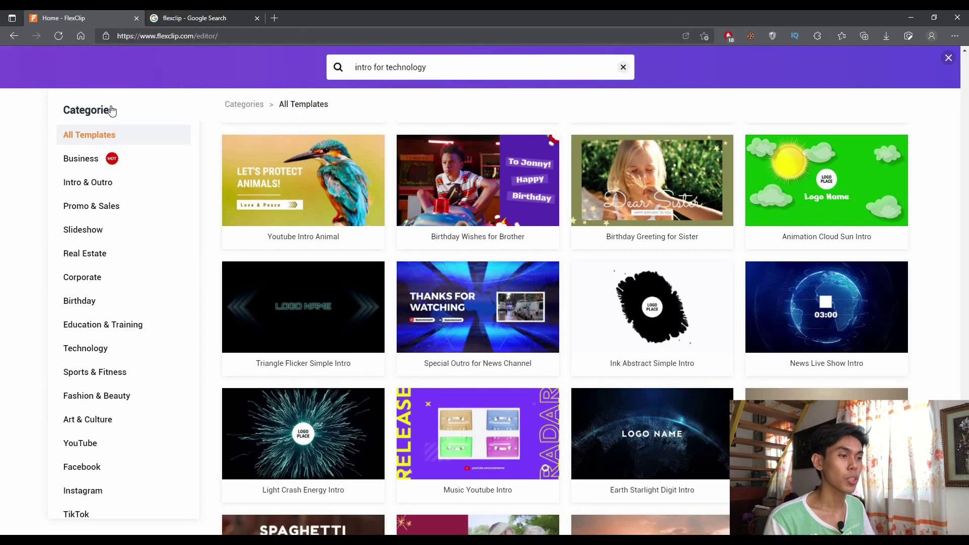
{"action": "left_click", "coordinate": [13, 36]}
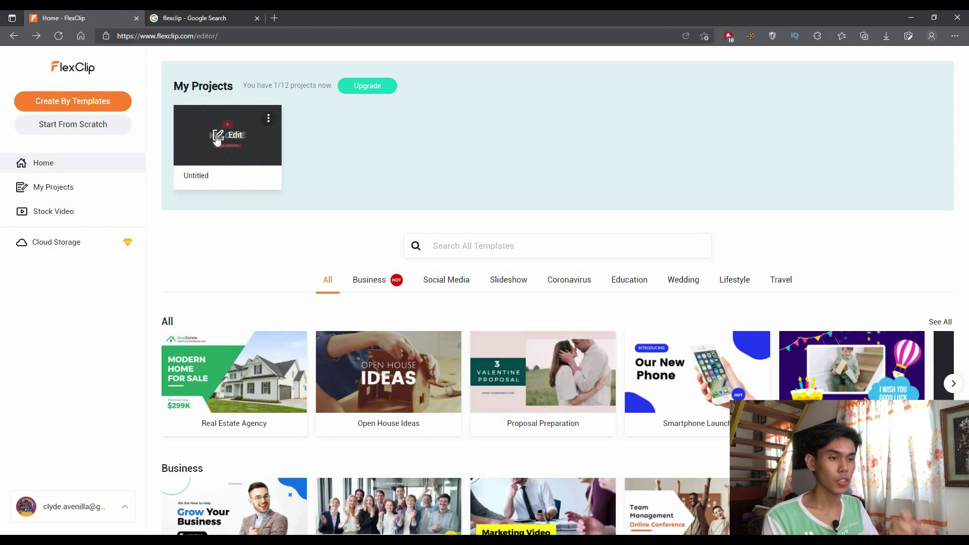
Open the Untitled WELCOME project in the editor, play its intro preview, then stop it
{"action": "left_click", "coordinate": [217, 140]}
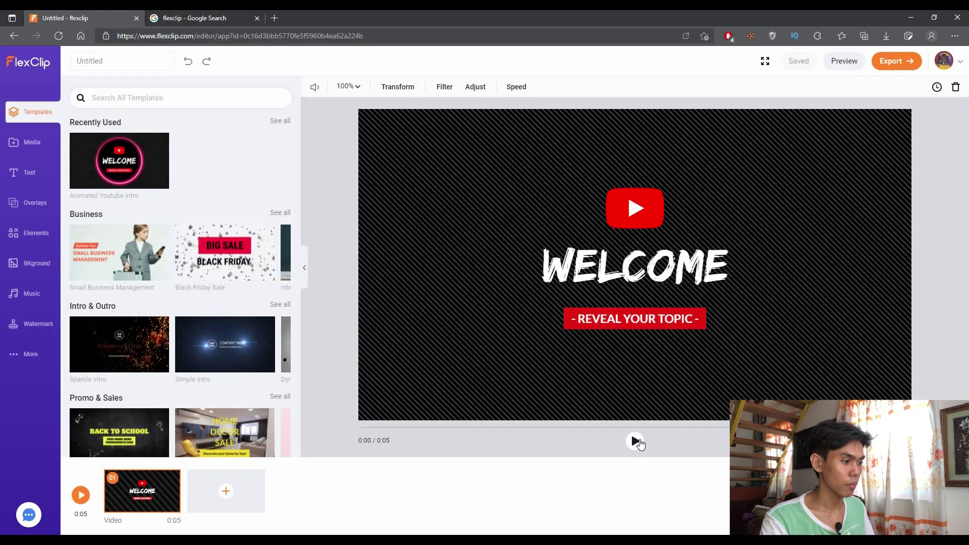
{"action": "left_click", "coordinate": [635, 441]}
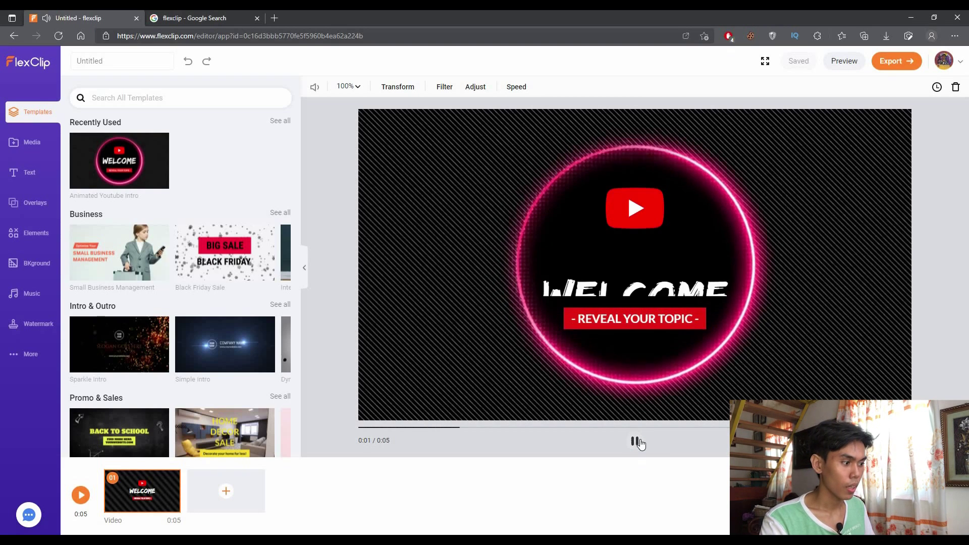
{"action": "left_click", "coordinate": [305, 77]}
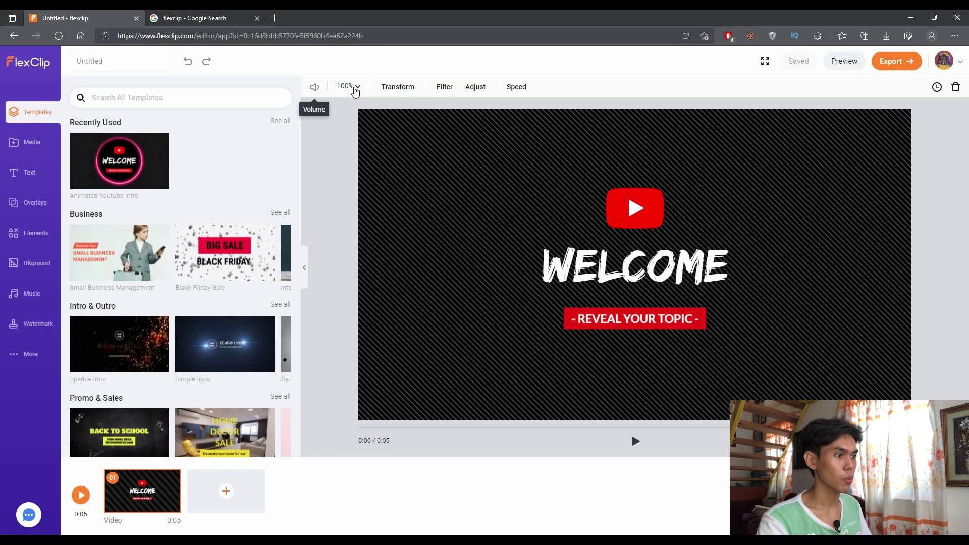
Look through the clip's zoom, rotate and flip, and colour filter preset options
{"action": "left_click", "coordinate": [349, 87]}
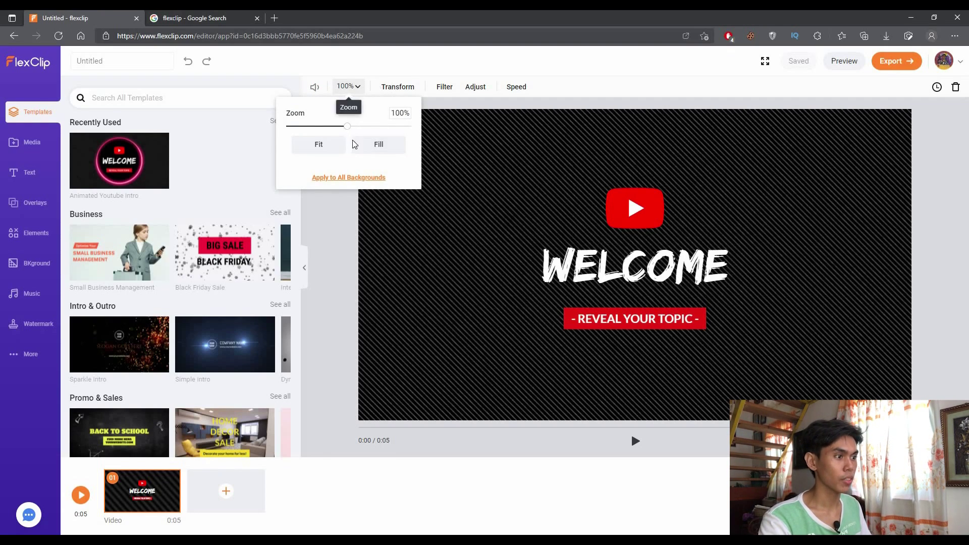
{"action": "left_click", "coordinate": [388, 87]}
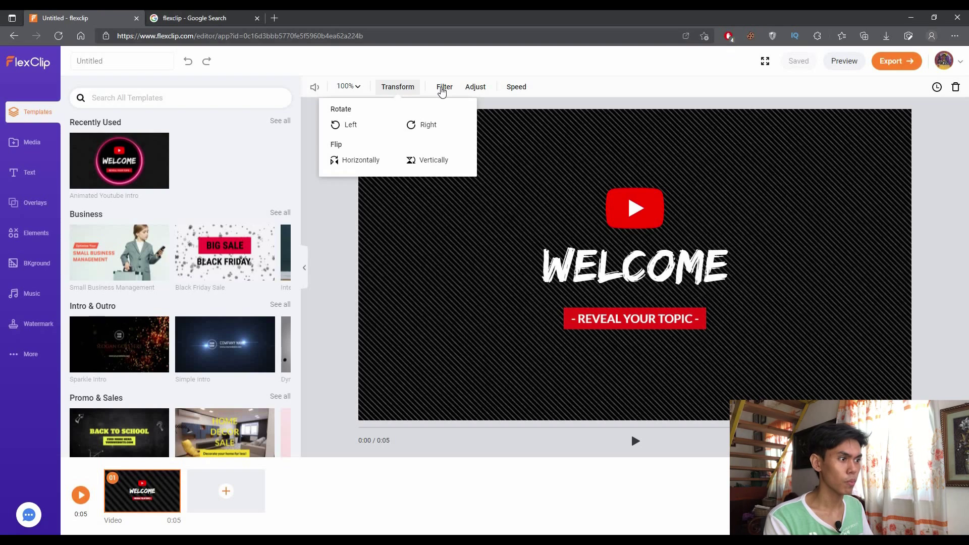
{"action": "left_click", "coordinate": [441, 89]}
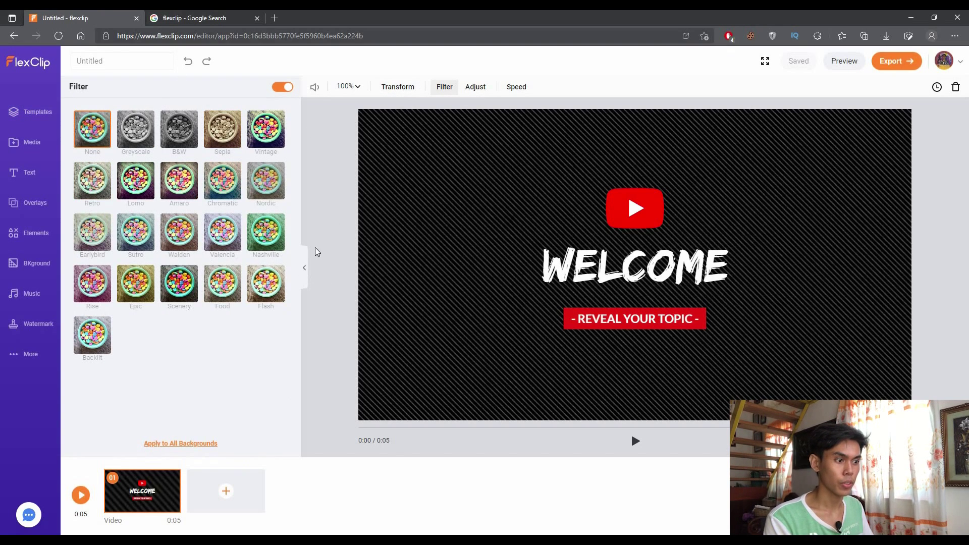
{"action": "left_click", "coordinate": [313, 268]}
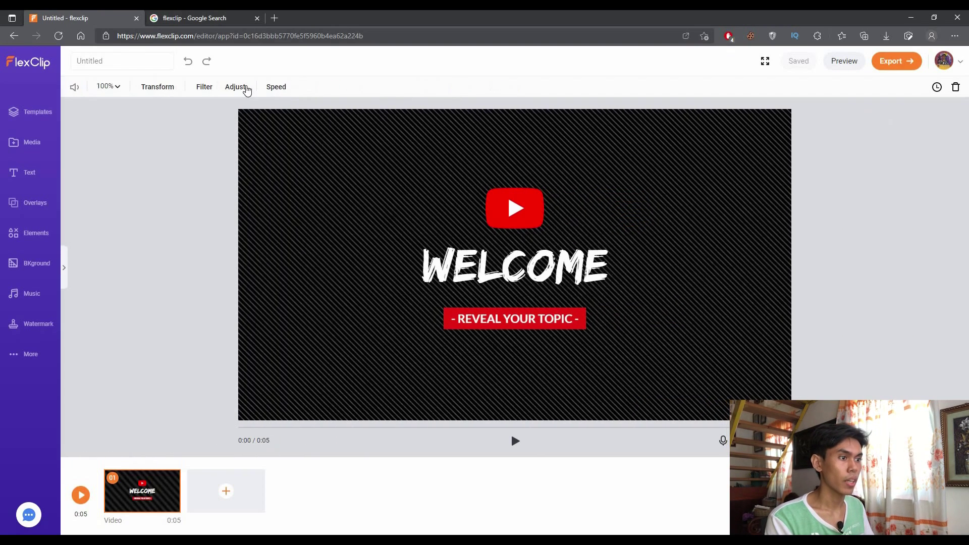
Show the colour adjustment sliders, select the Tint value, and view the playback speed choices
{"action": "left_click", "coordinate": [243, 87]}
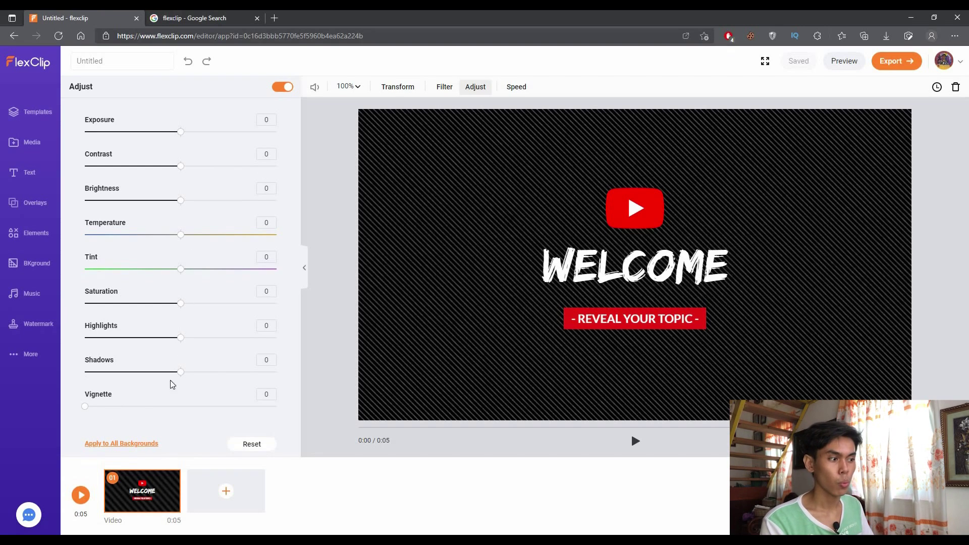
{"action": "left_click", "coordinate": [272, 257]}
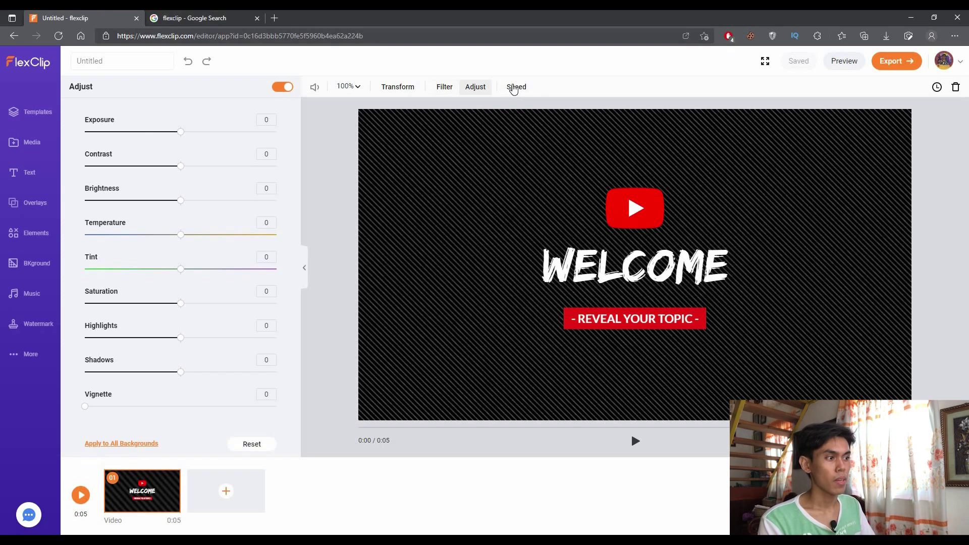
{"action": "left_click", "coordinate": [514, 89]}
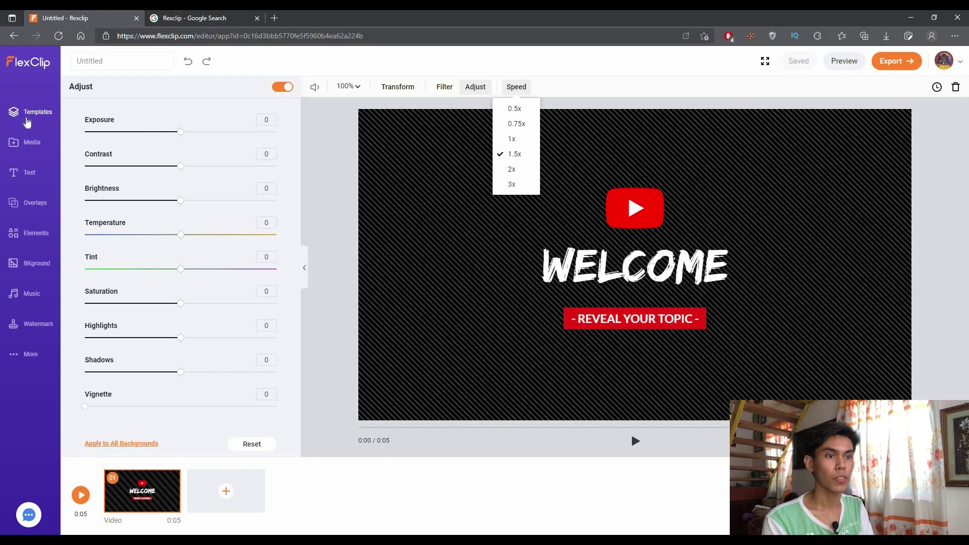
{"action": "left_click", "coordinate": [27, 122]}
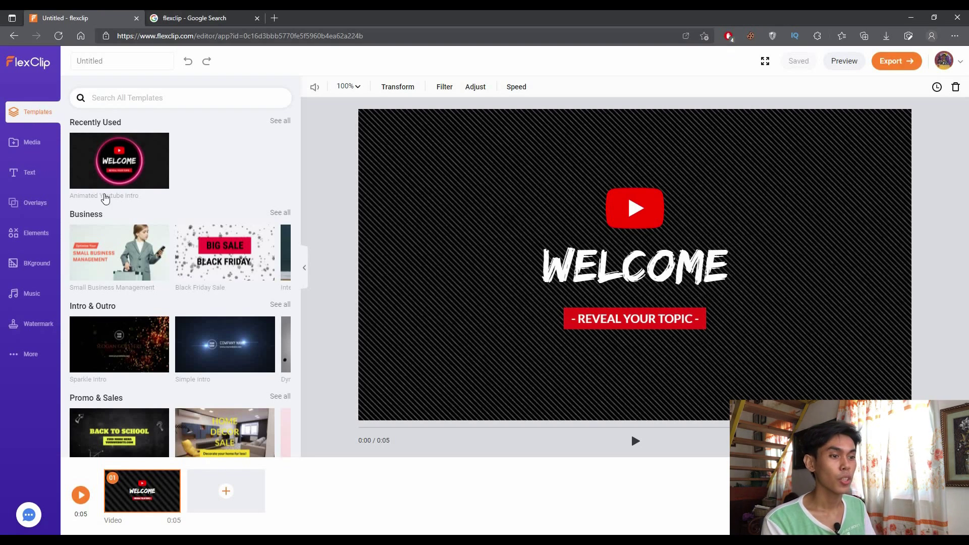
Preview the Small Business Management template's pages, then scroll through the other template categories
{"action": "mouse_move", "coordinate": [134, 256]}
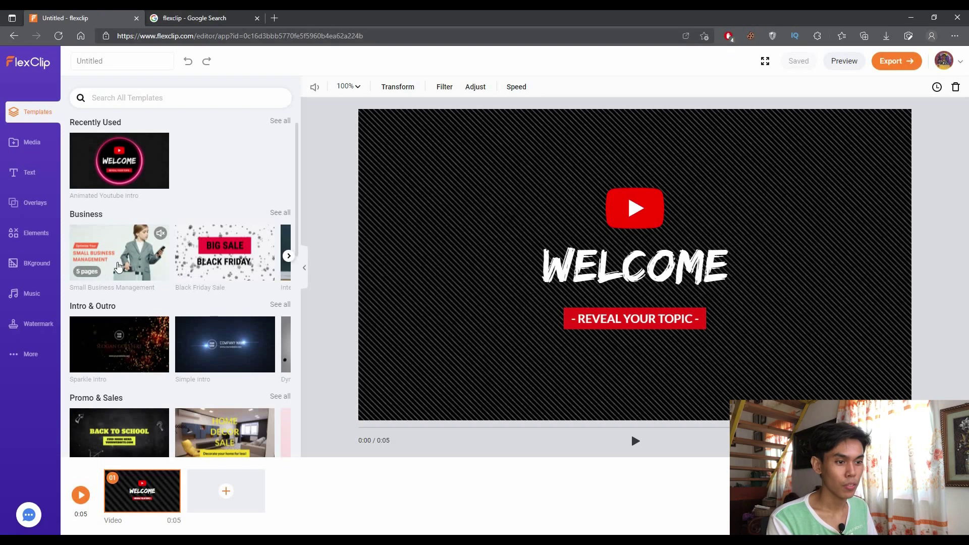
{"action": "left_click", "coordinate": [118, 266]}
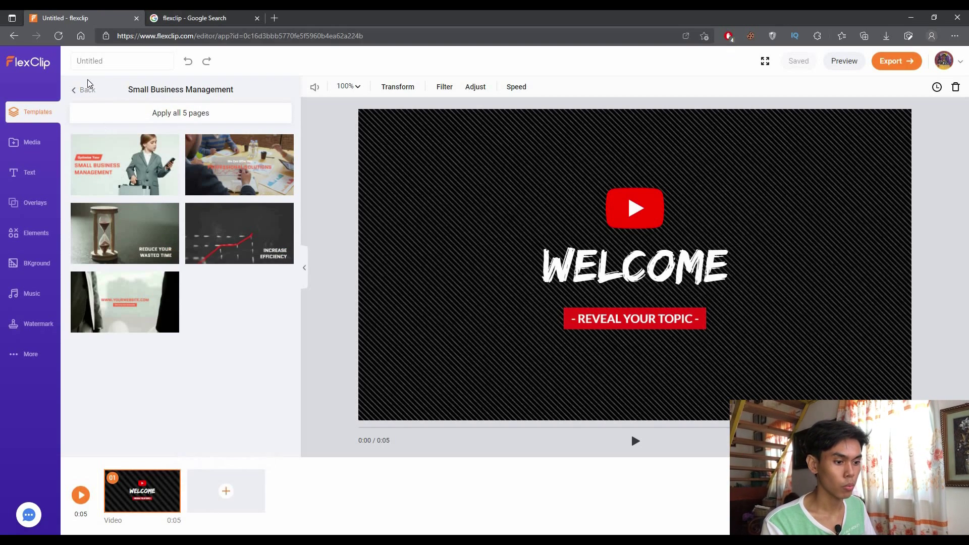
{"action": "left_click", "coordinate": [86, 93]}
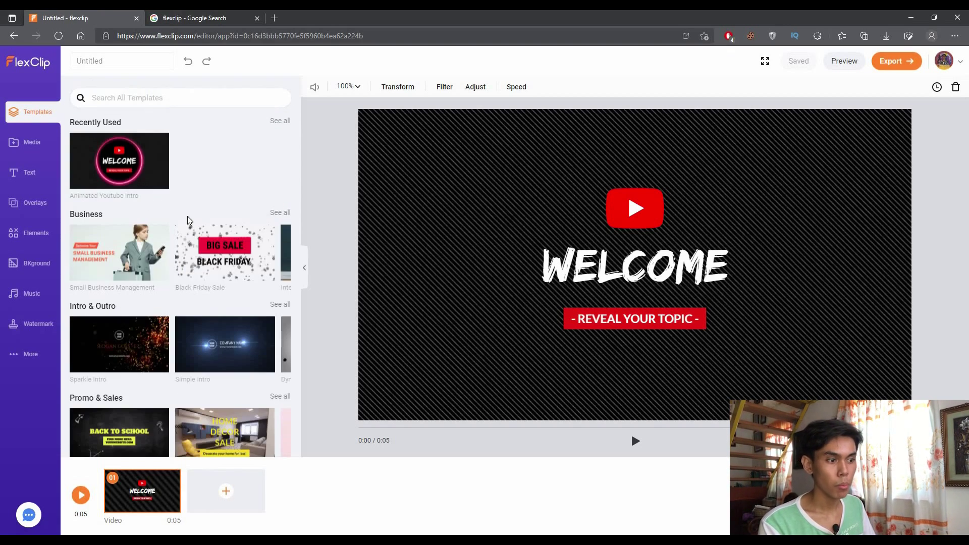
{"action": "scroll", "coordinate": [214, 301], "scroll_direction": "down", "scroll_amount": 7}
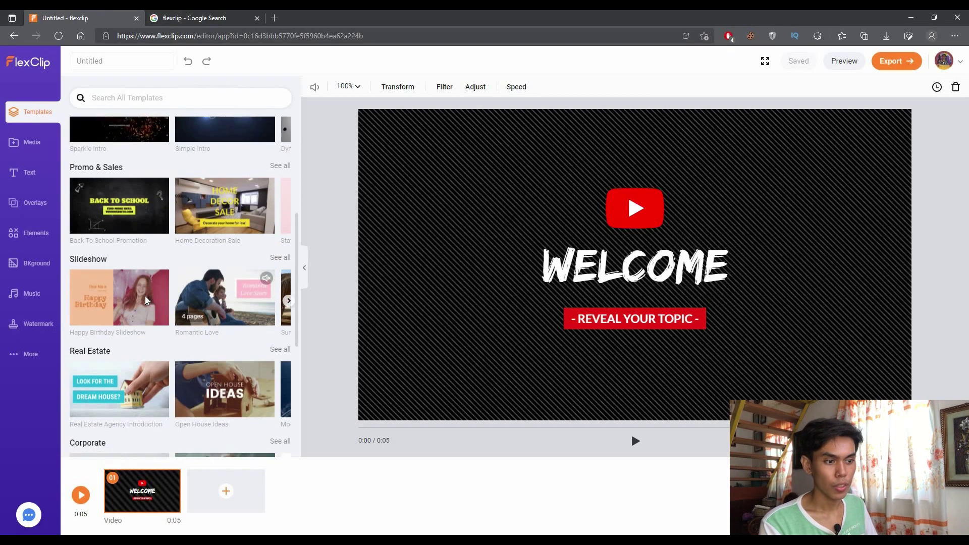
{"action": "scroll", "coordinate": [146, 301], "scroll_direction": "down", "scroll_amount": 3}
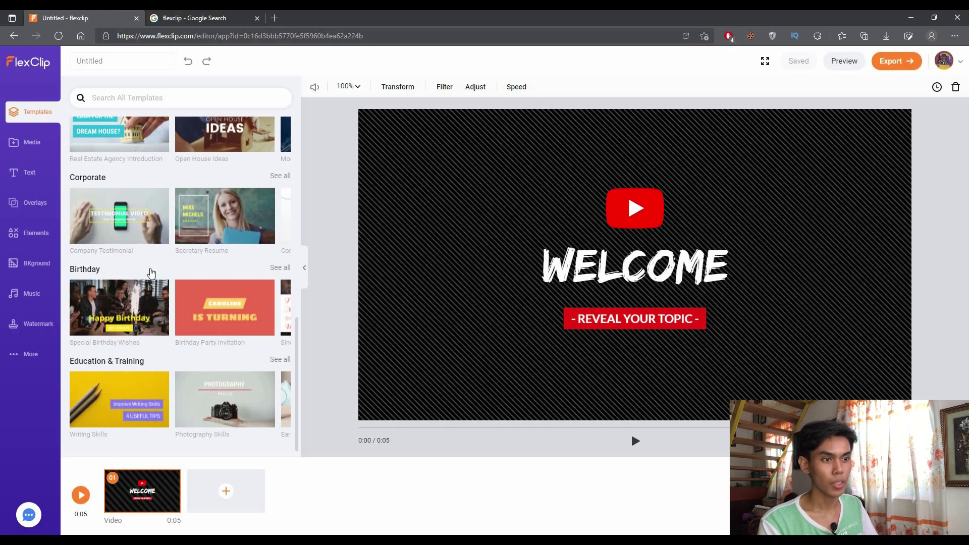
{"action": "scroll", "coordinate": [152, 273], "scroll_direction": "up", "scroll_amount": 3}
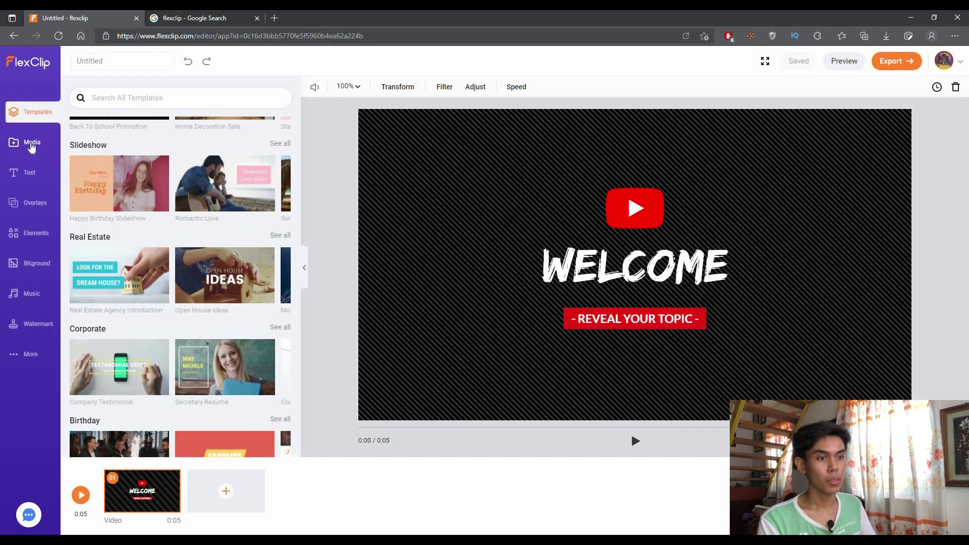
Check the Media library's screen and webcam recording options, then browse text titles and overlays
{"action": "left_click", "coordinate": [32, 145]}
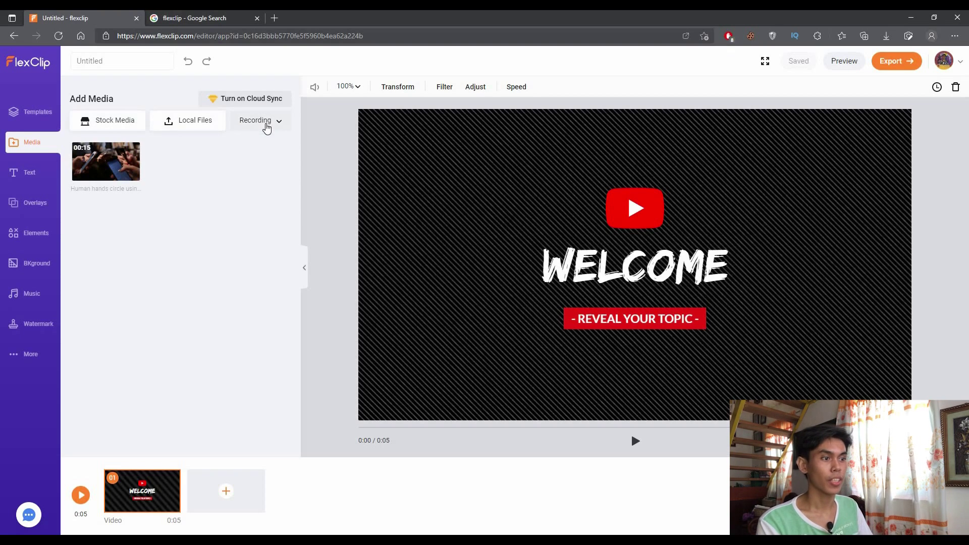
{"action": "left_click", "coordinate": [267, 124]}
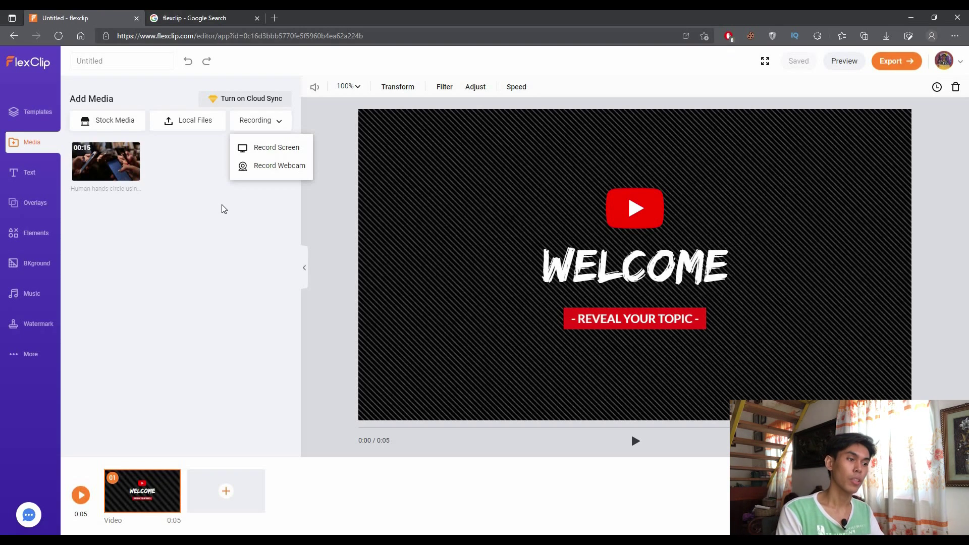
{"action": "left_click", "coordinate": [77, 192]}
{"action": "left_click", "coordinate": [36, 176]}
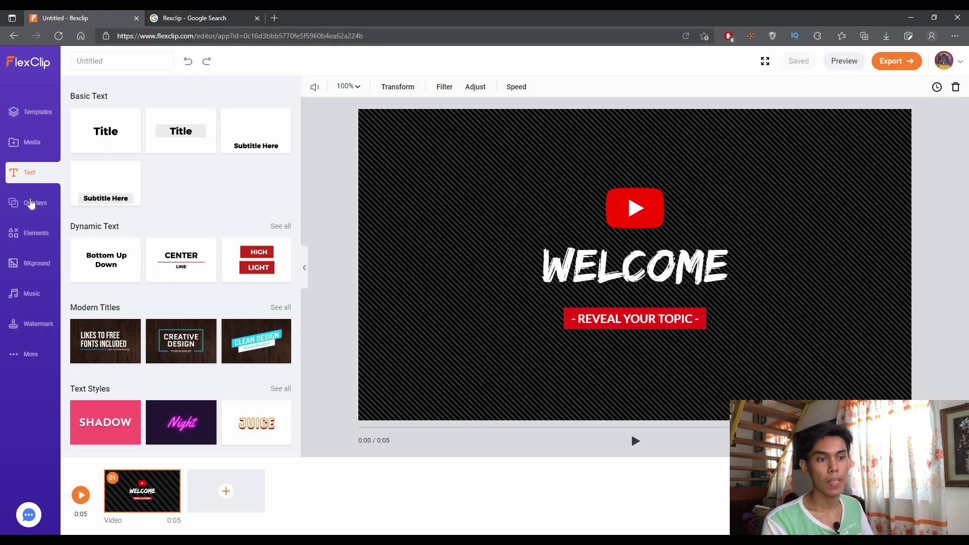
{"action": "left_click", "coordinate": [30, 204]}
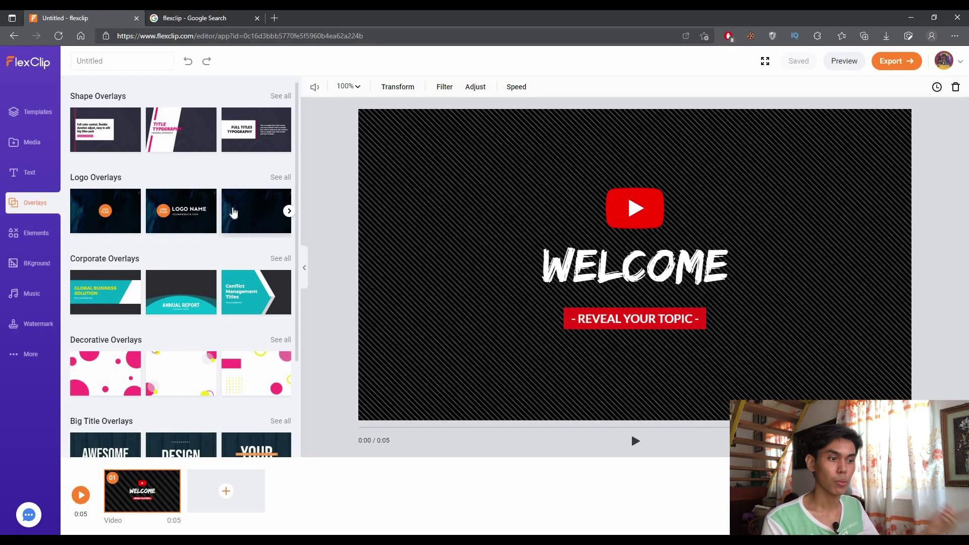
{"action": "left_click", "coordinate": [28, 238]}
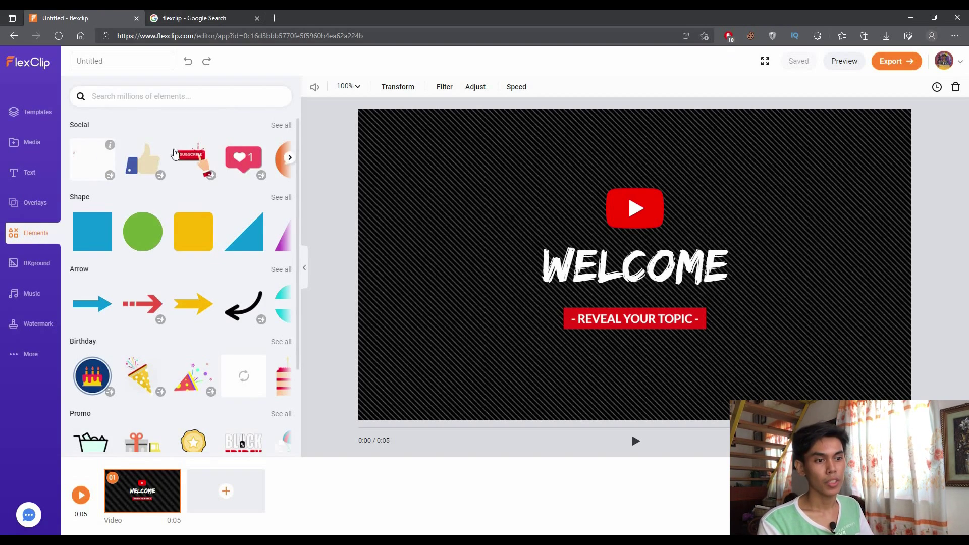
Browse stock background videos, then view the Electronic Smooth Logo Reveal music with its volume and fades
{"action": "scroll", "coordinate": [190, 338], "scroll_direction": "down", "scroll_amount": 2}
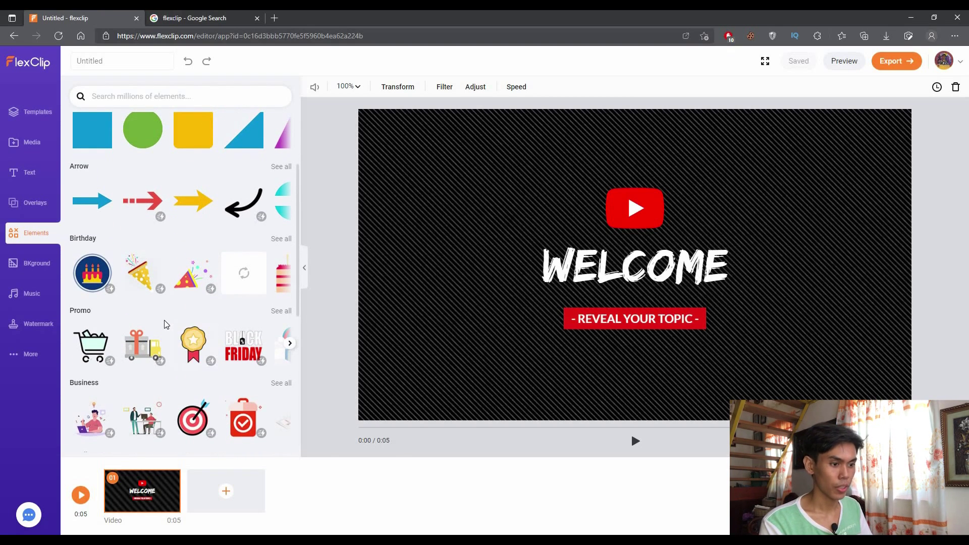
{"action": "left_click", "coordinate": [44, 262]}
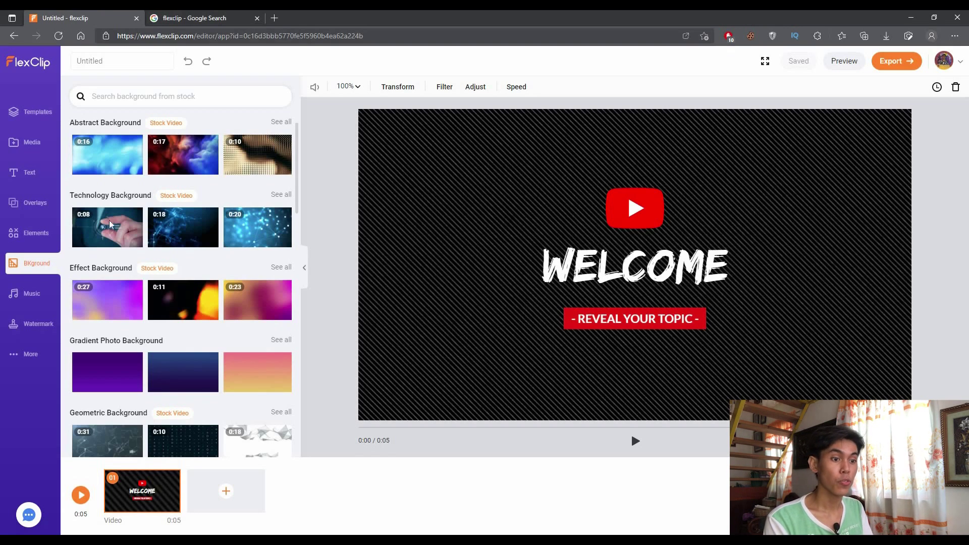
{"action": "left_click", "coordinate": [28, 299]}
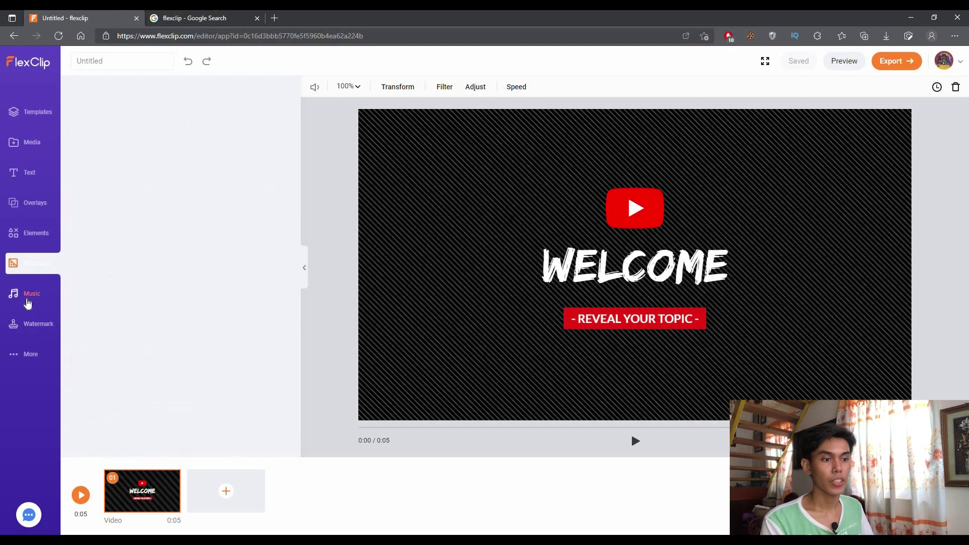
{"action": "mouse_move", "coordinate": [131, 128]}
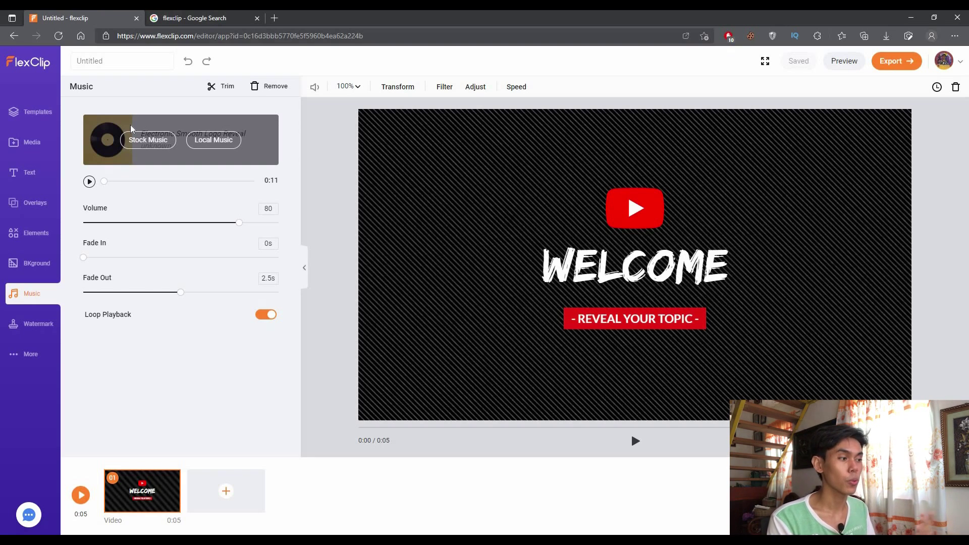
{"action": "left_click", "coordinate": [28, 326]}
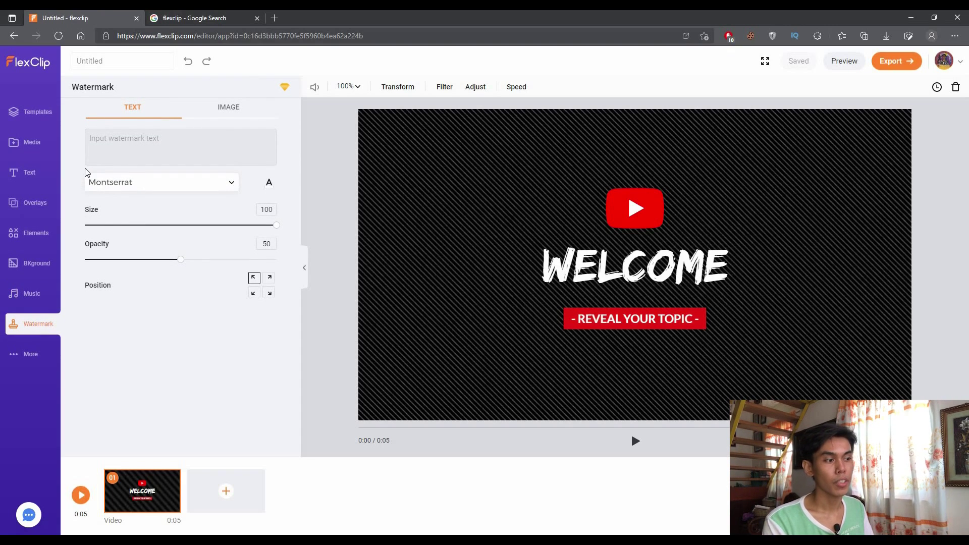
Enter test watermark text 'yyyf' and then erase it, leaving the watermark empty
{"action": "left_click", "coordinate": [104, 159]}
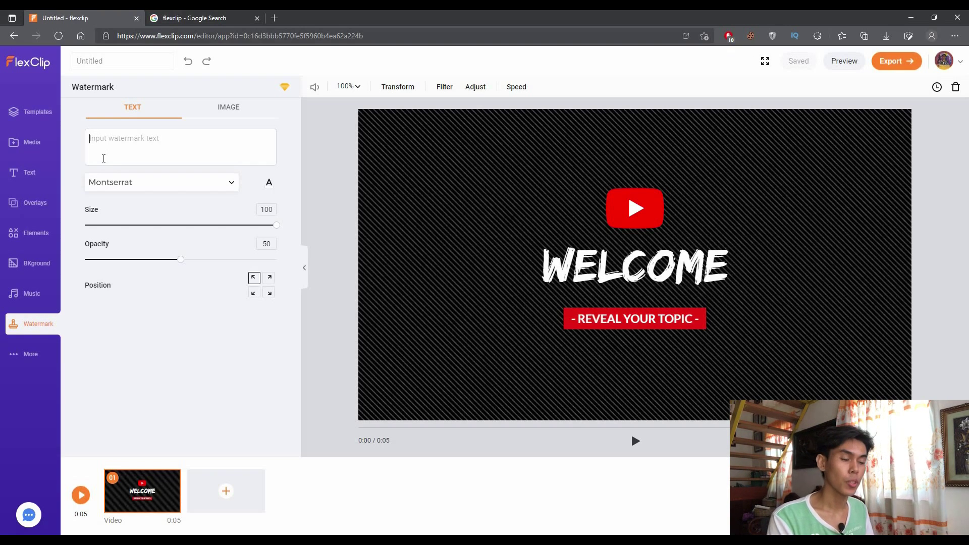
{"action": "type", "text": "yyyf"}
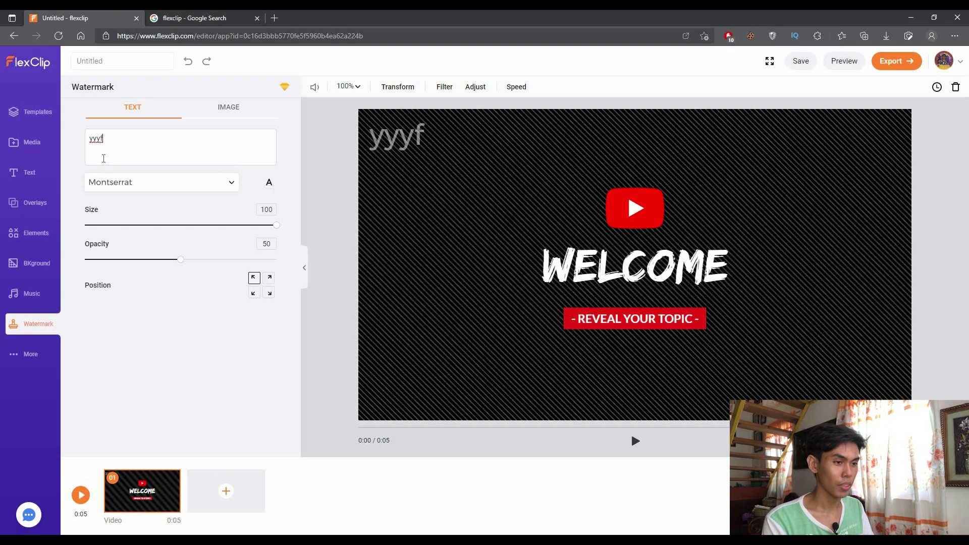
{"action": "key", "text": "BackSpace"}
{"action": "key", "text": "BackSpace"}
{"action": "key", "text": "BackSpace"}
{"action": "key", "text": "BackSpace"}
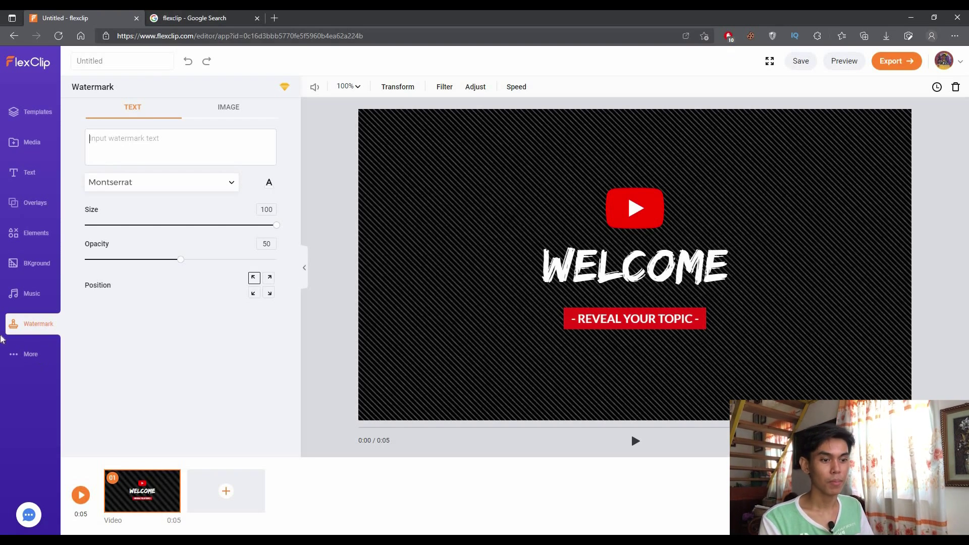
{"action": "left_click", "coordinate": [28, 354]}
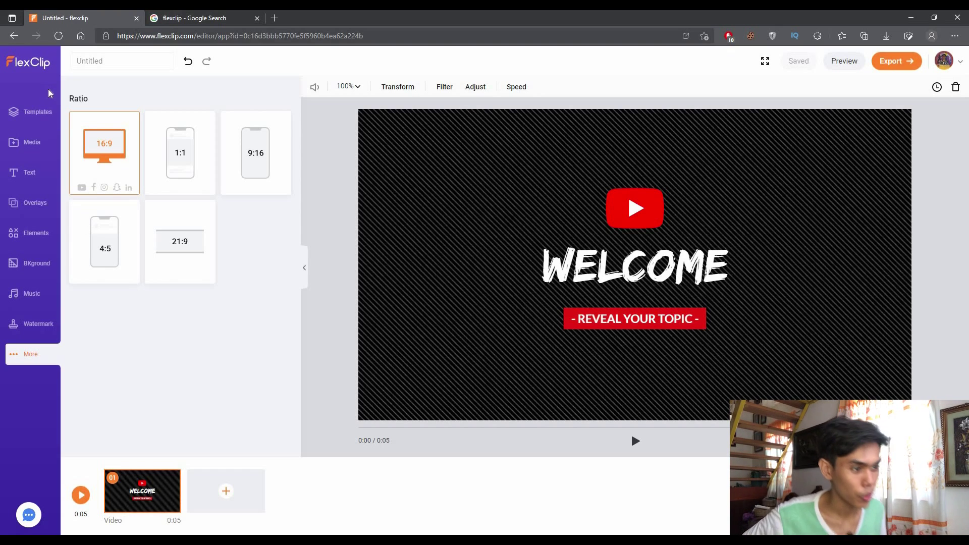
Leave the project's aspect ratio at 16:9 and return to the templates gallery
{"action": "left_click", "coordinate": [51, 118]}
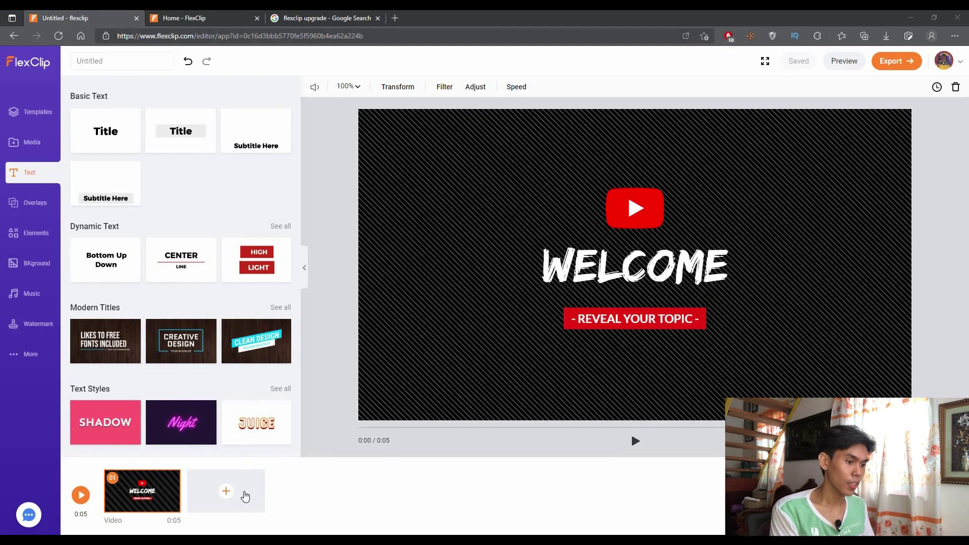
Choose Add Stock Media from the timeline's + slot to browse stock videos
{"action": "mouse_move", "coordinate": [249, 483]}
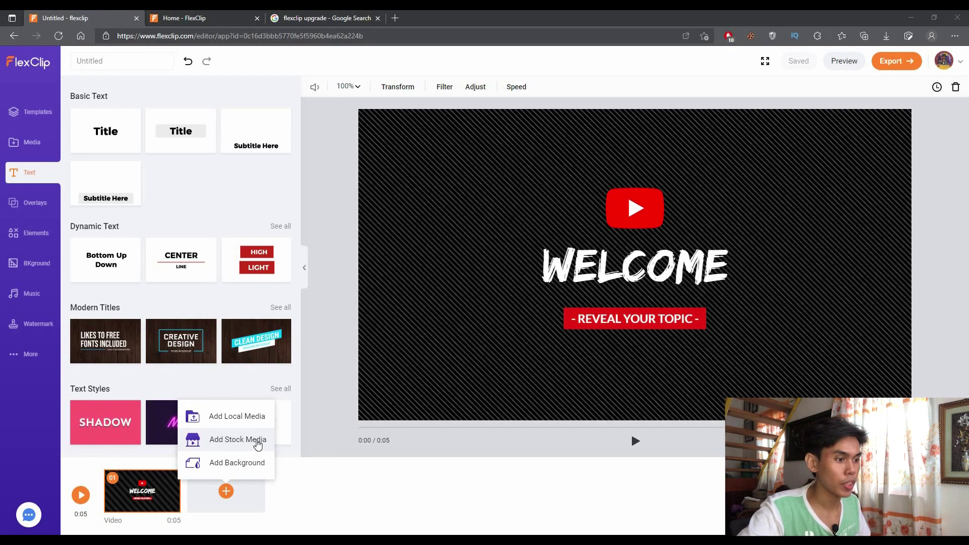
{"action": "left_click", "coordinate": [256, 440]}
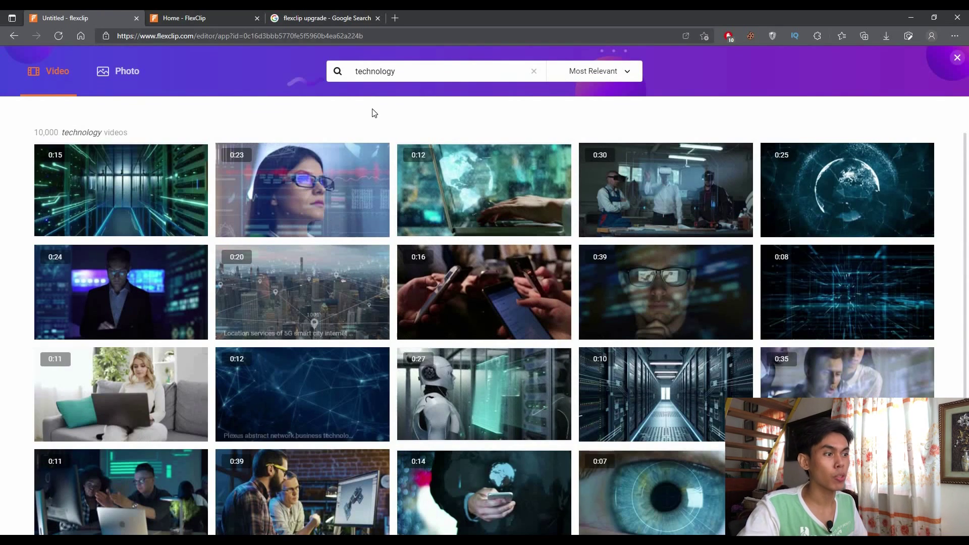
Clear the 'technology' search and add the 16-second hands-with-smartphones clip as scene 2
{"action": "left_click", "coordinate": [538, 67]}
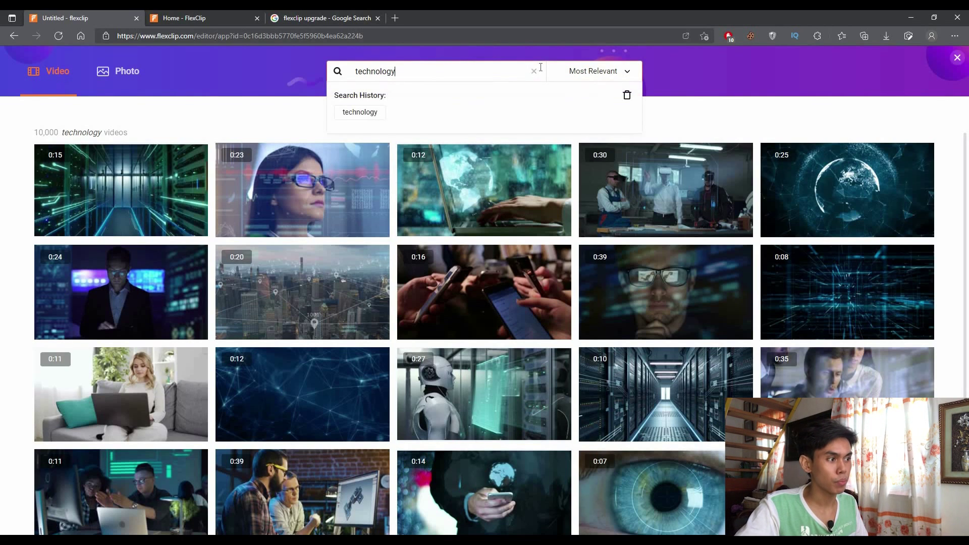
{"action": "left_click", "coordinate": [534, 72]}
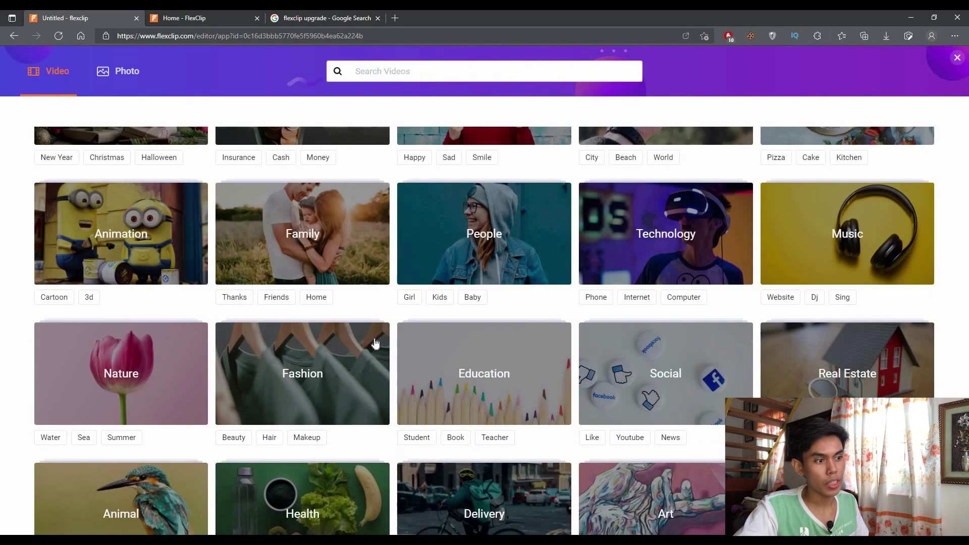
{"action": "scroll", "coordinate": [305, 221], "scroll_direction": "up", "scroll_amount": 5}
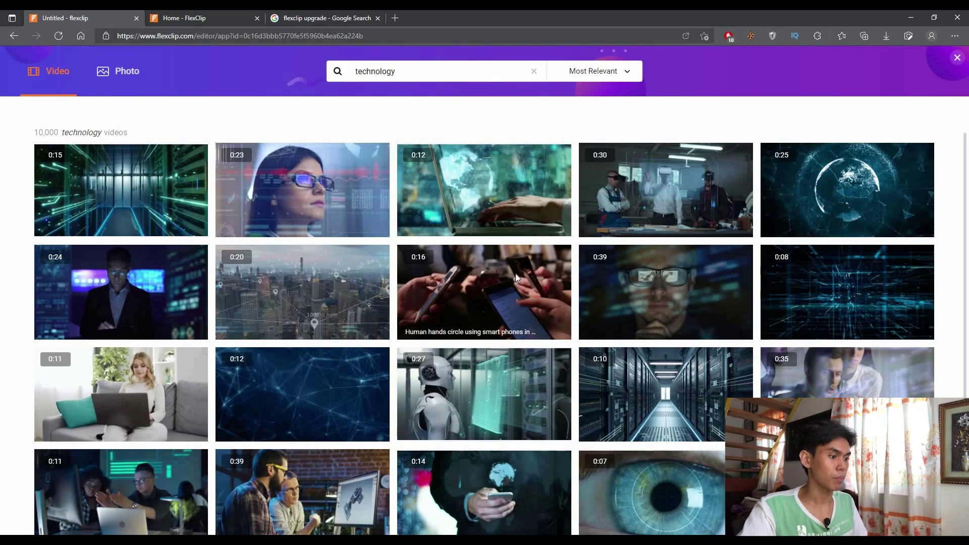
{"action": "left_click", "coordinate": [507, 306]}
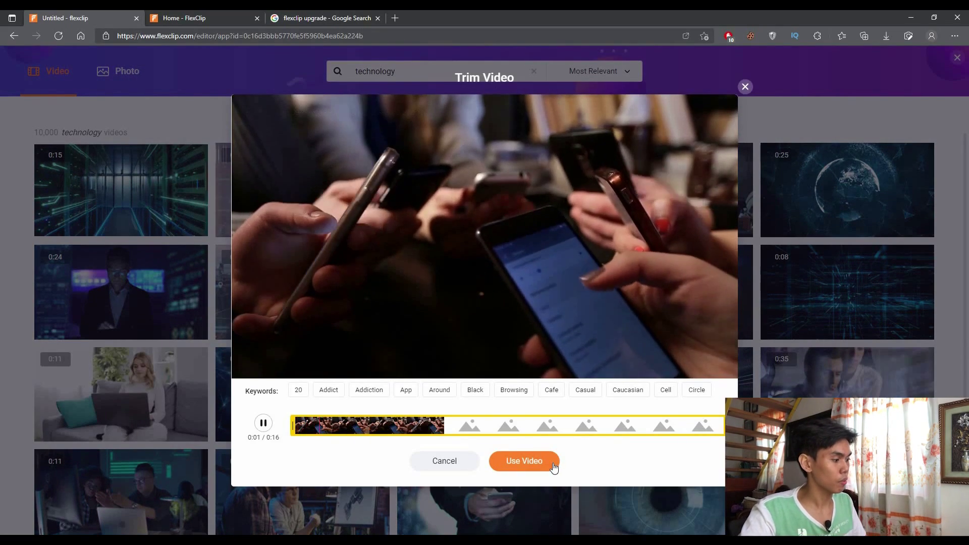
{"action": "left_click", "coordinate": [553, 462]}
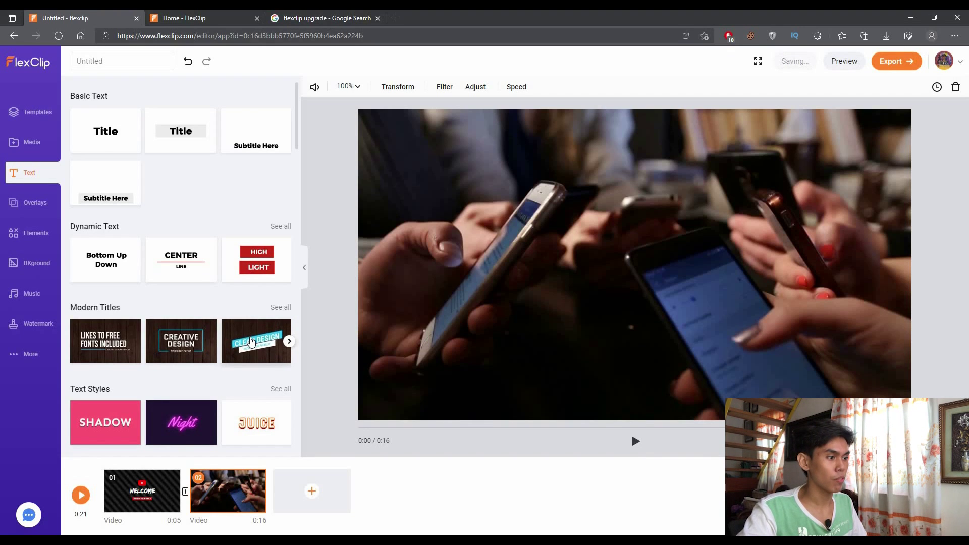
Place the Clean Design title from Modern Titles over the phone clip, slightly higher in frame
{"action": "left_click_drag", "start_coordinate": [252, 342], "coordinate": [656, 242]}
{"action": "left_click_drag", "start_coordinate": [559, 260], "coordinate": [417, 156]}
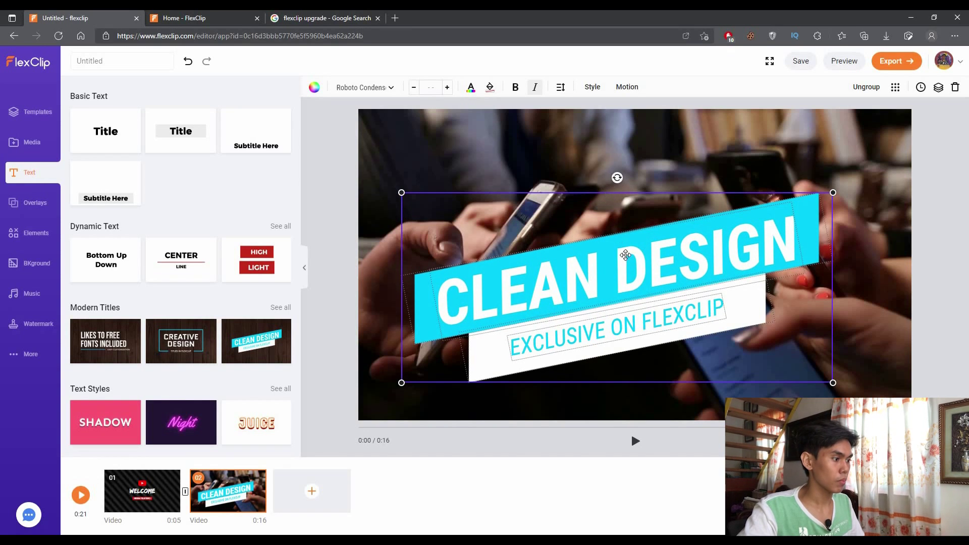
{"action": "left_click", "coordinate": [685, 305]}
{"action": "left_click", "coordinate": [696, 255]}
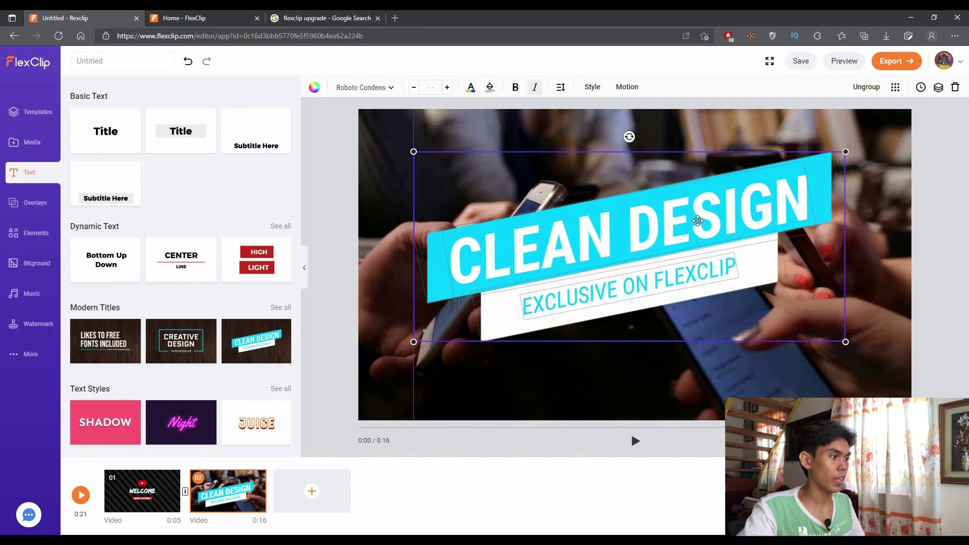
Replace the CLEAN DESIGN headline with the person's name and confirm the edit
{"action": "double_click", "coordinate": [495, 292]}
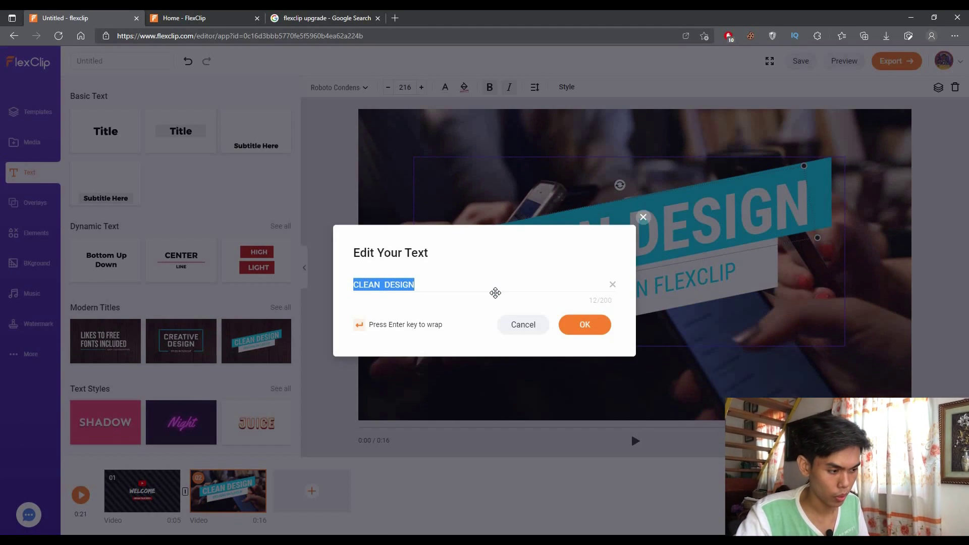
{"action": "key", "text": "BackSpace"}
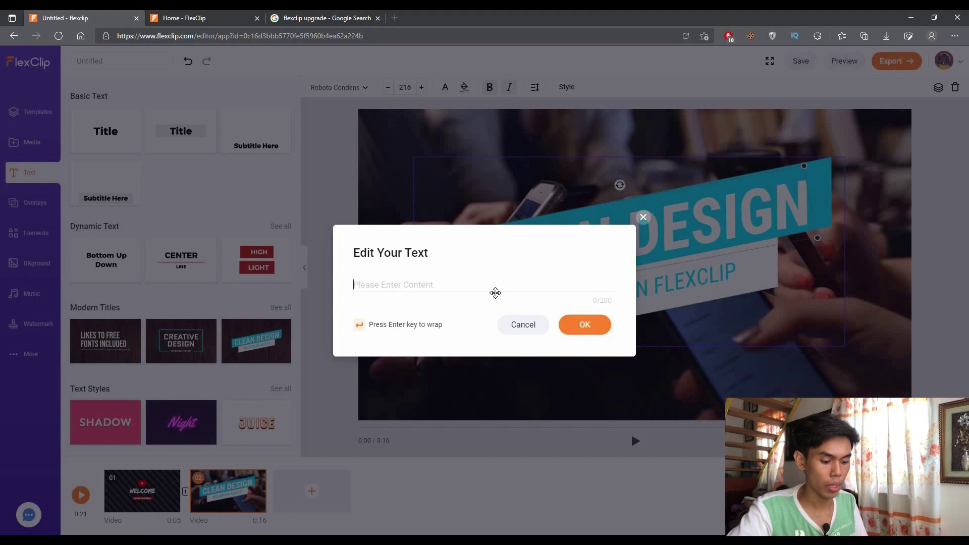
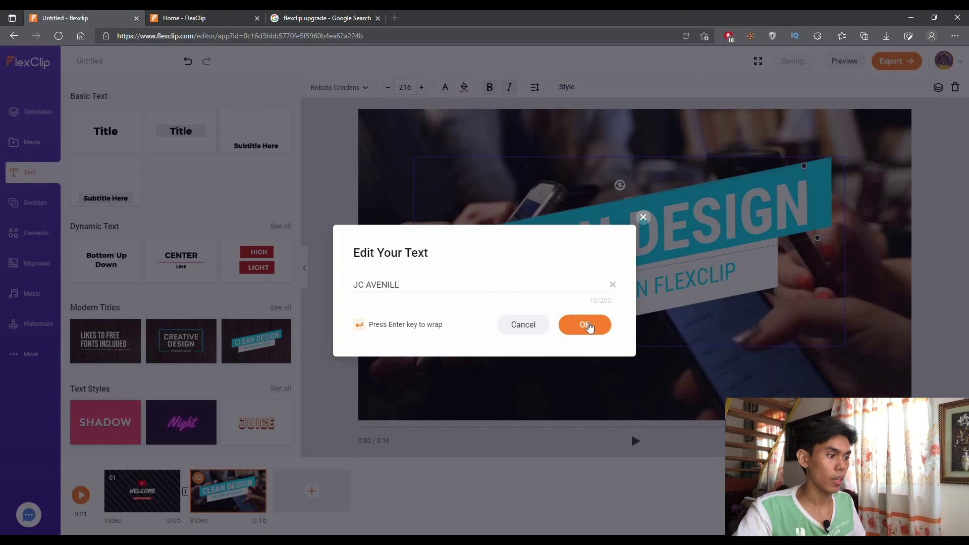
{"action": "left_click", "coordinate": [586, 325]}
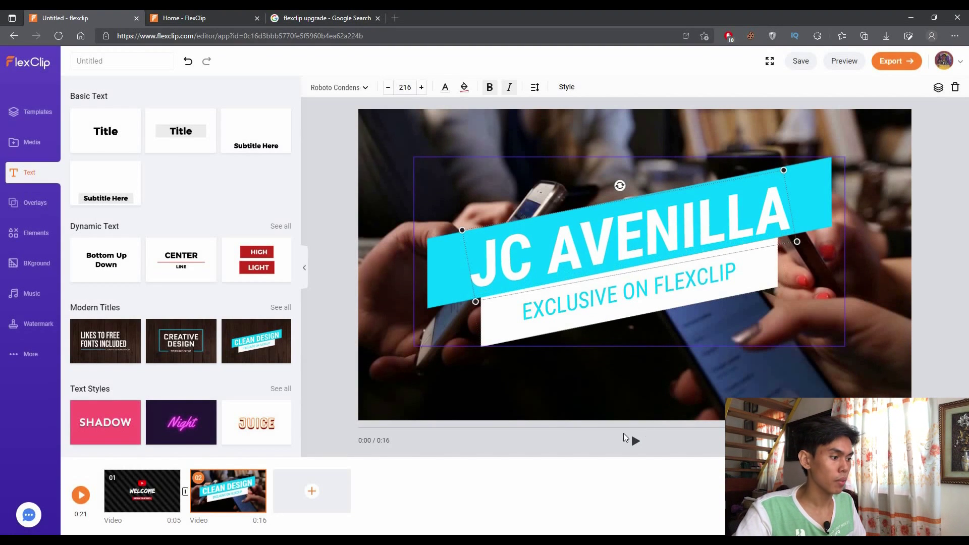
{"action": "left_click", "coordinate": [635, 458]}
Recolour the title's banner shape from cyan to green, then view the plan pricing page
{"action": "left_click", "coordinate": [635, 444]}
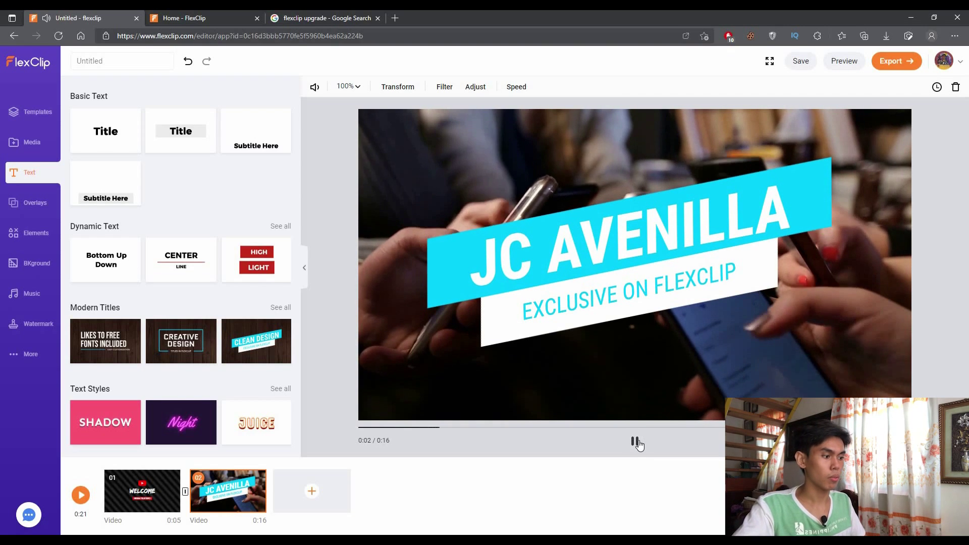
{"action": "left_click", "coordinate": [479, 246]}
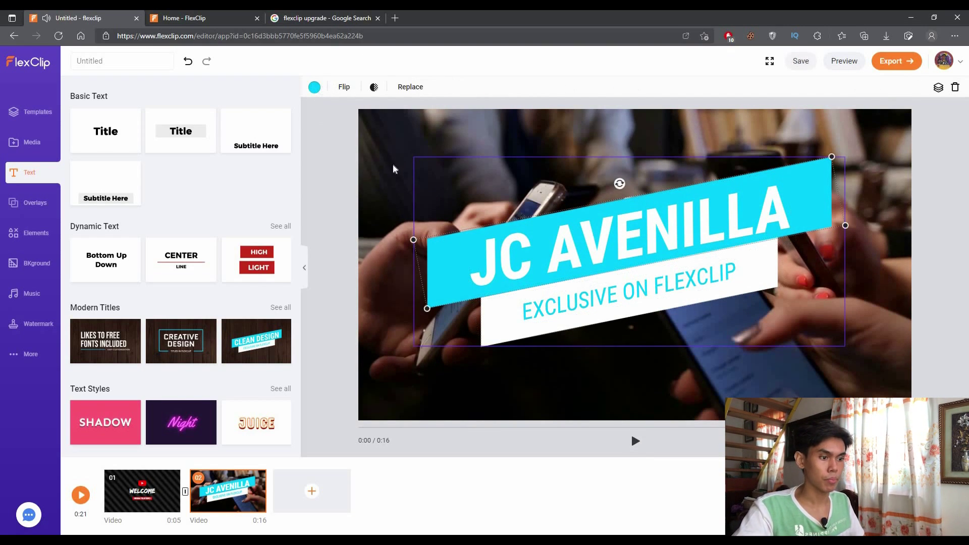
{"action": "left_click", "coordinate": [314, 87]}
{"action": "left_click", "coordinate": [289, 180]}
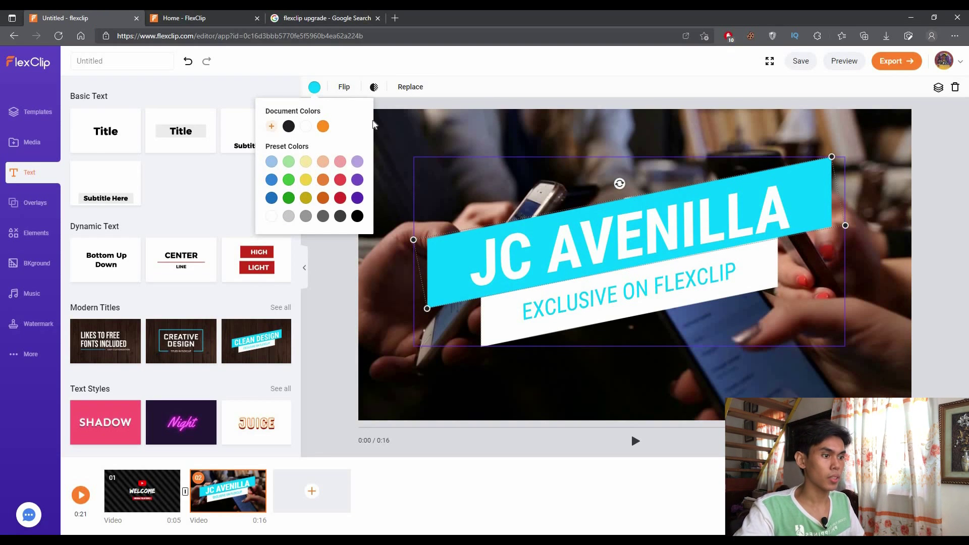
{"action": "left_click", "coordinate": [326, 90]}
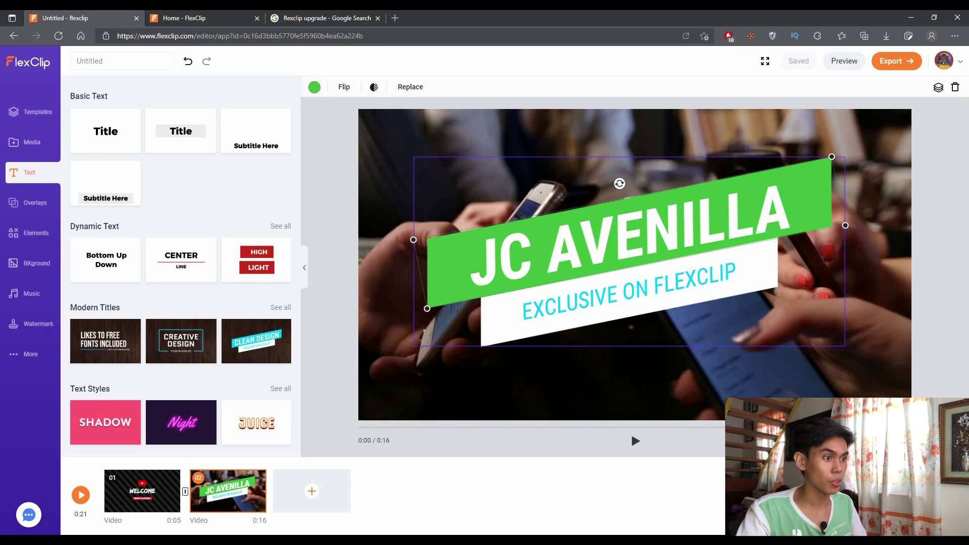
{"action": "left_click", "coordinate": [13, 35]}
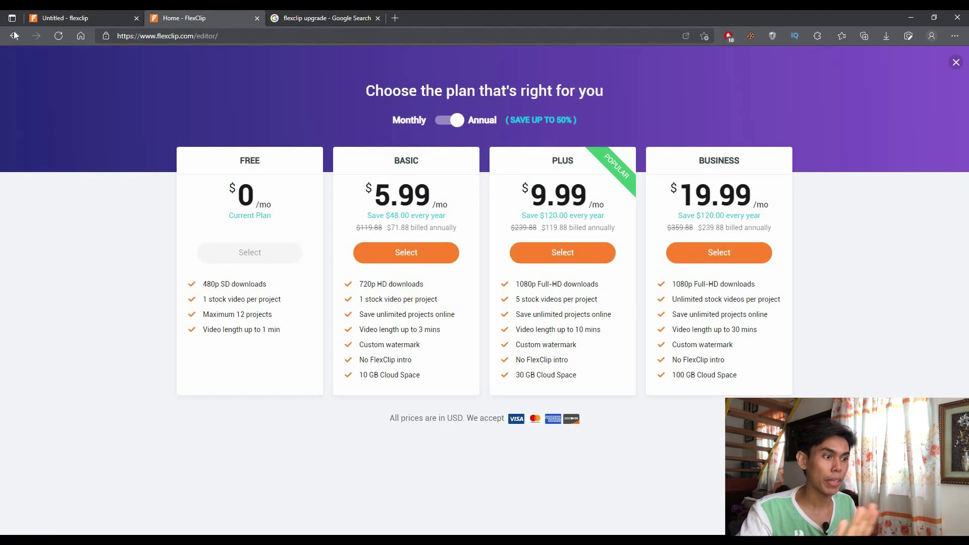
{"action": "left_click", "coordinate": [14, 32]}
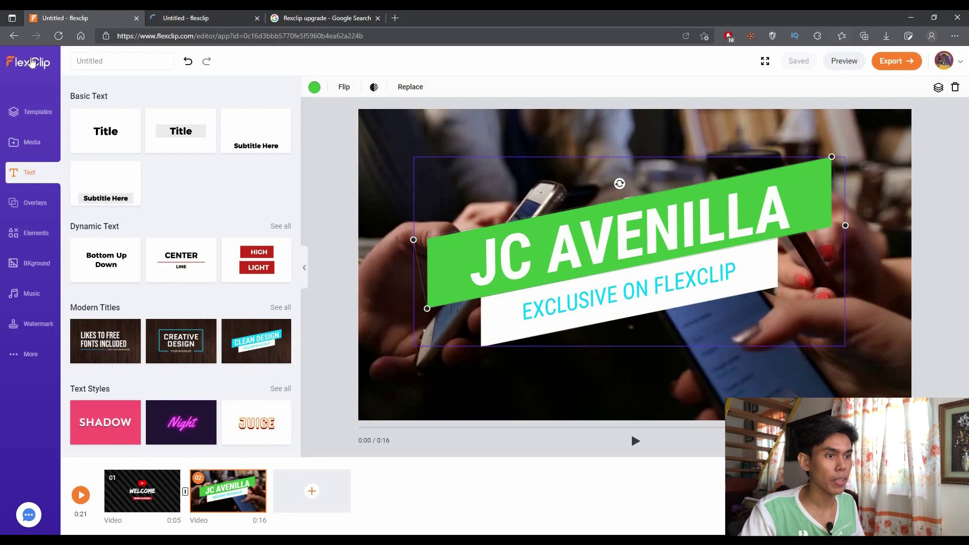
{"action": "left_click", "coordinate": [32, 62]}
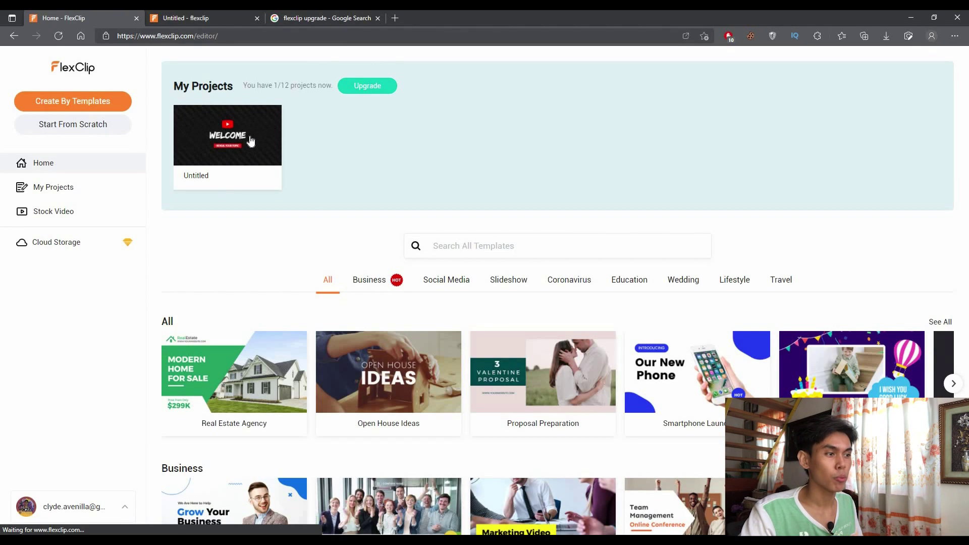
Head to the Home dashboard to find the saved WELCOME project under My Projects
{"action": "mouse_move", "coordinate": [249, 139]}
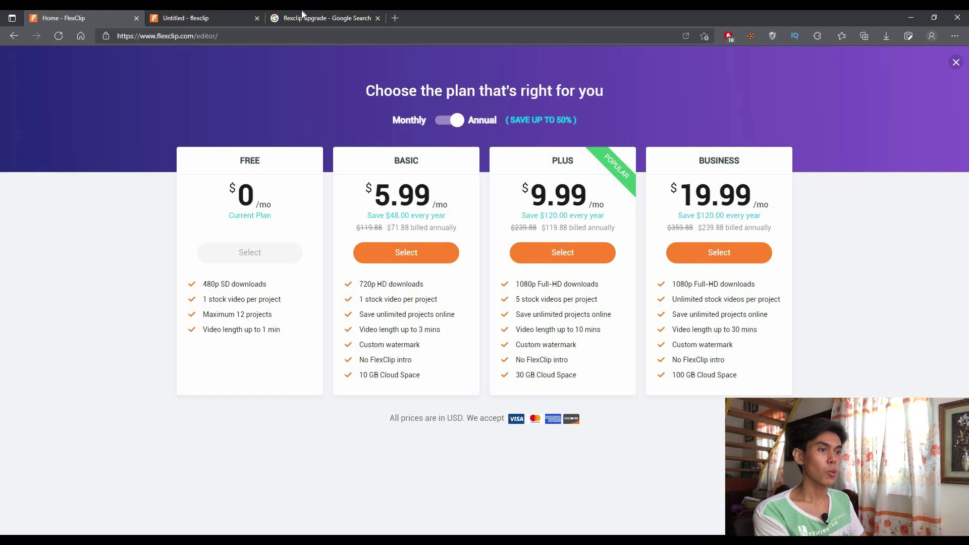
Return to the editor tab holding the 21-second WELCOME intro and phone-clip project
{"action": "left_click", "coordinate": [186, 17]}
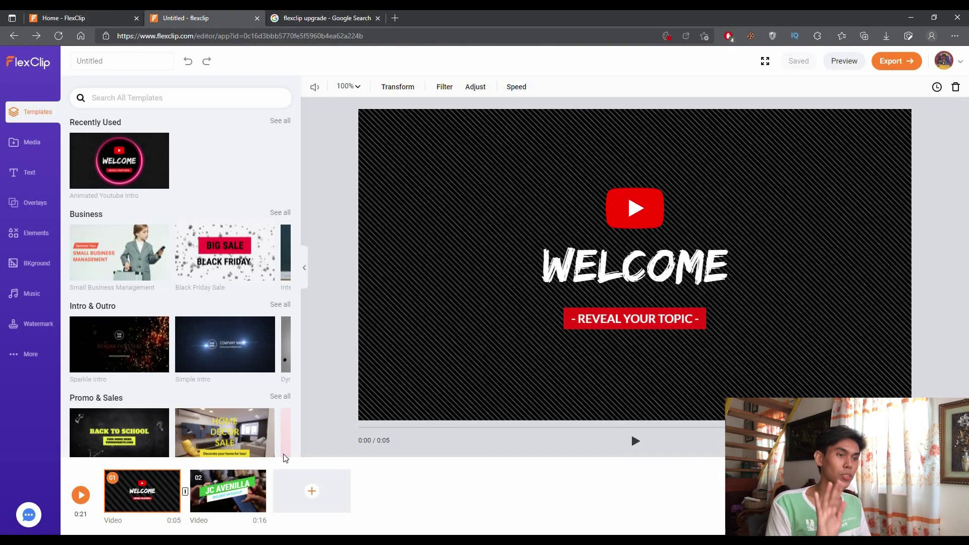